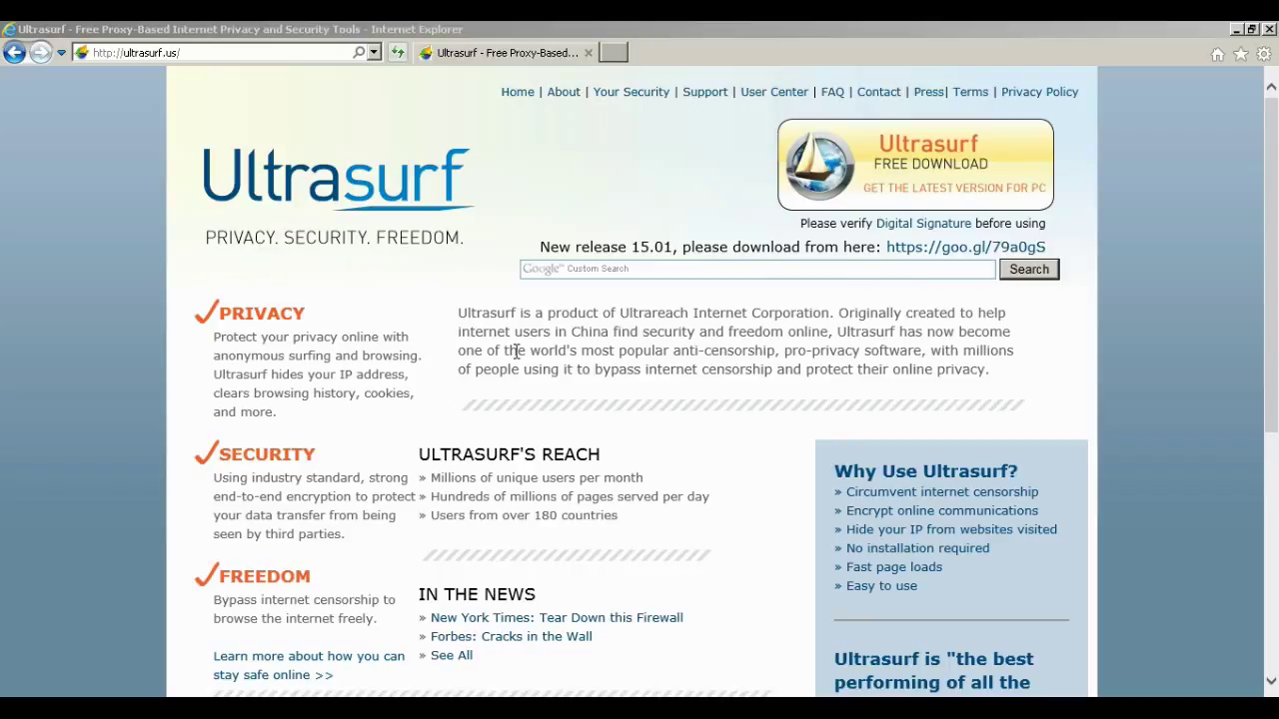
# - Download u.zip (1.88 MB) from the ultrasurf.us Free Download banner, saving it to the Desktop
pyautogui.click(225, 30)
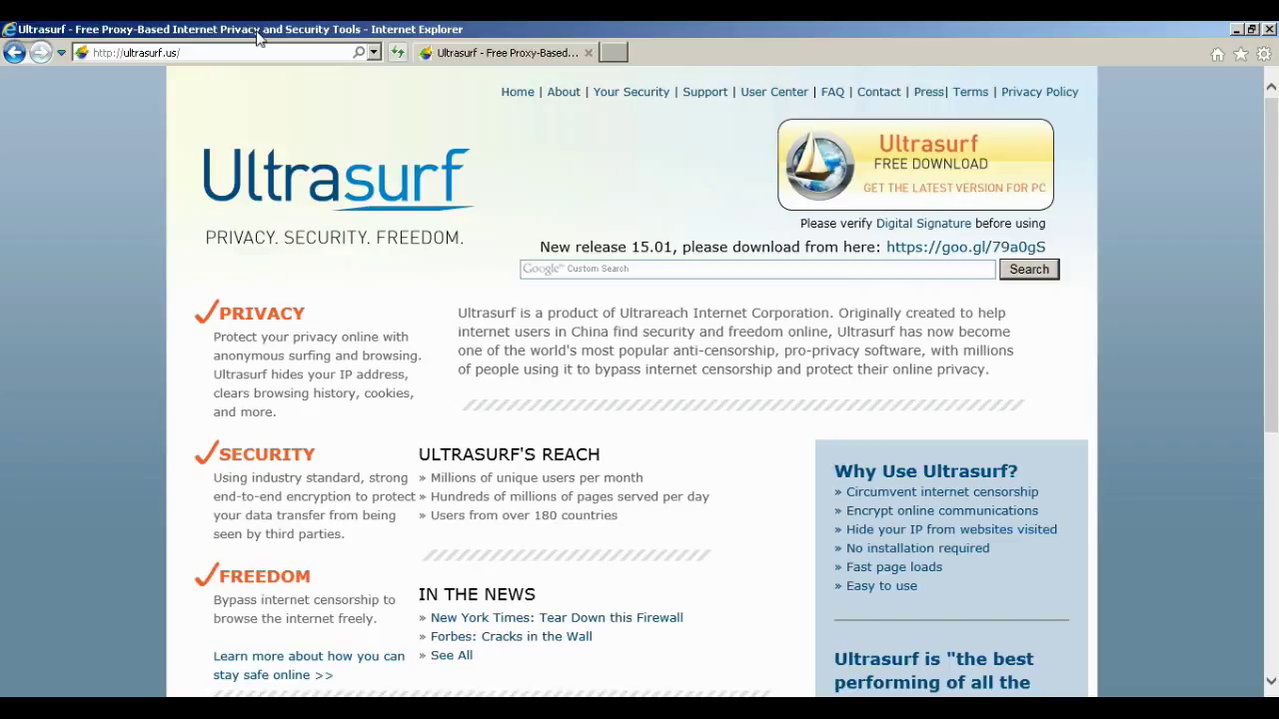
pyautogui.click(253, 53)
pyautogui.click(253, 52)
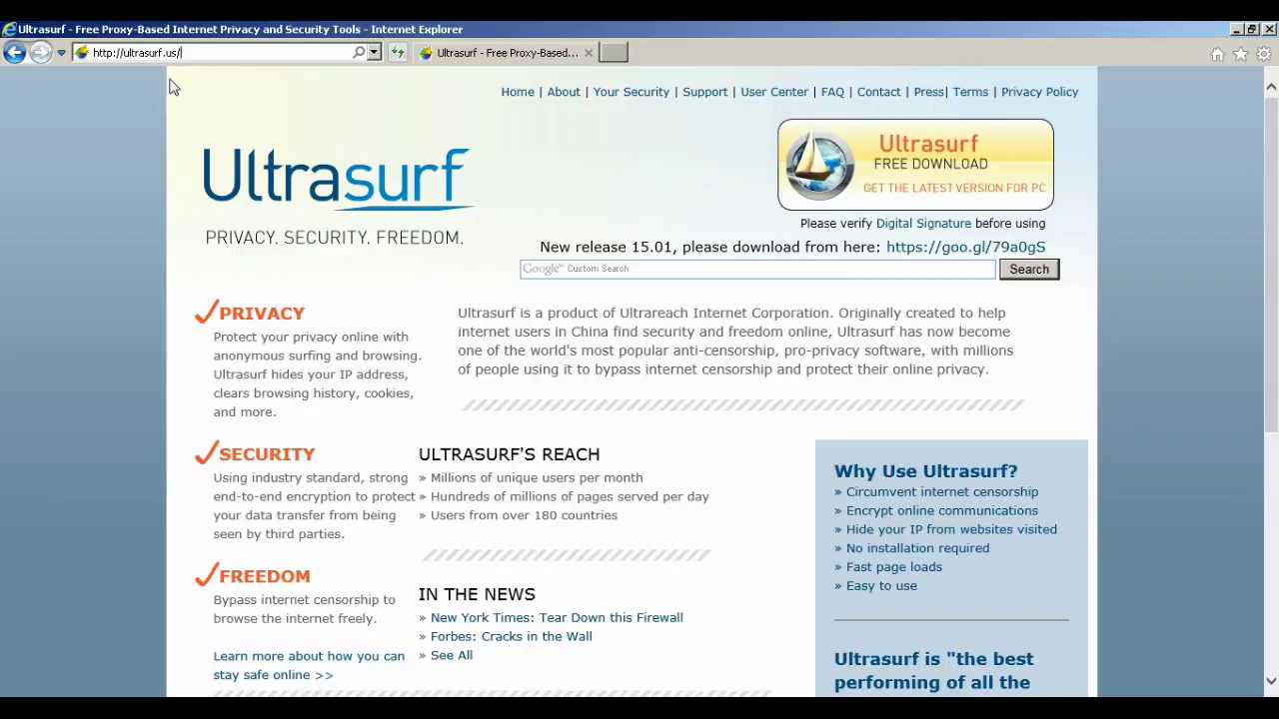
pyautogui.rightClick(846, 157)
pyautogui.click(888, 169)
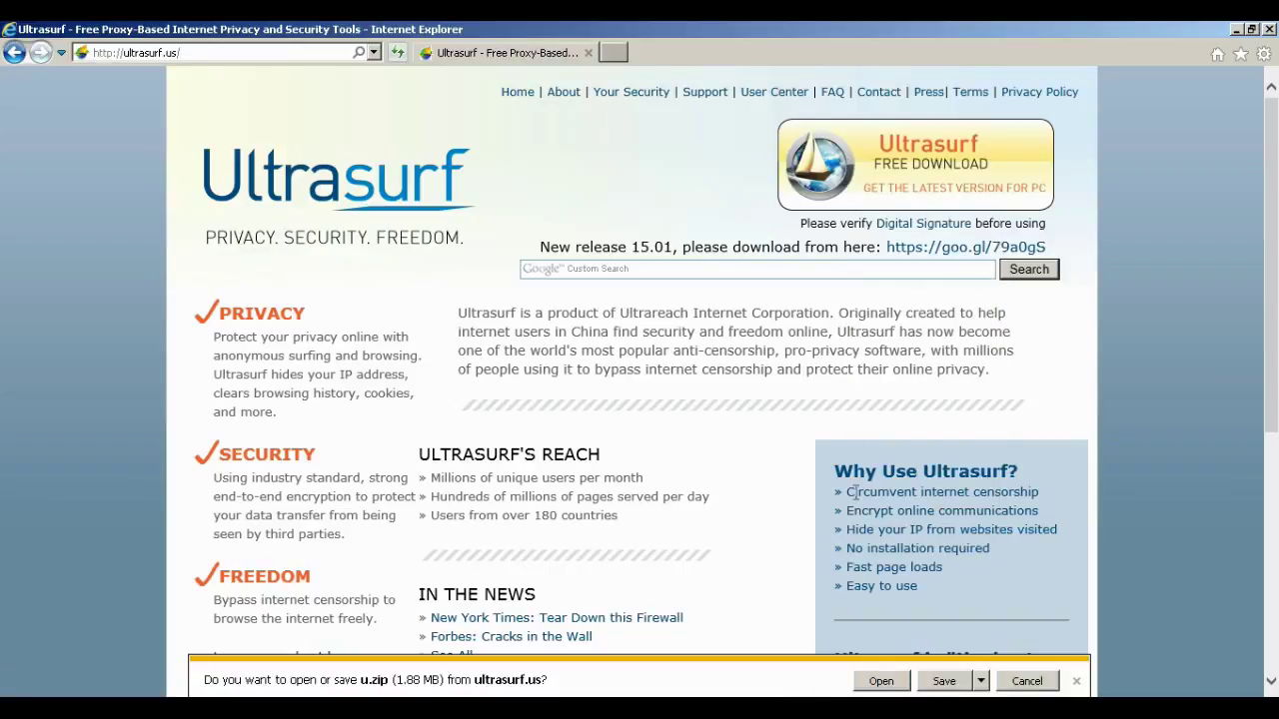
pyautogui.click(980, 680)
pyautogui.click(1028, 664)
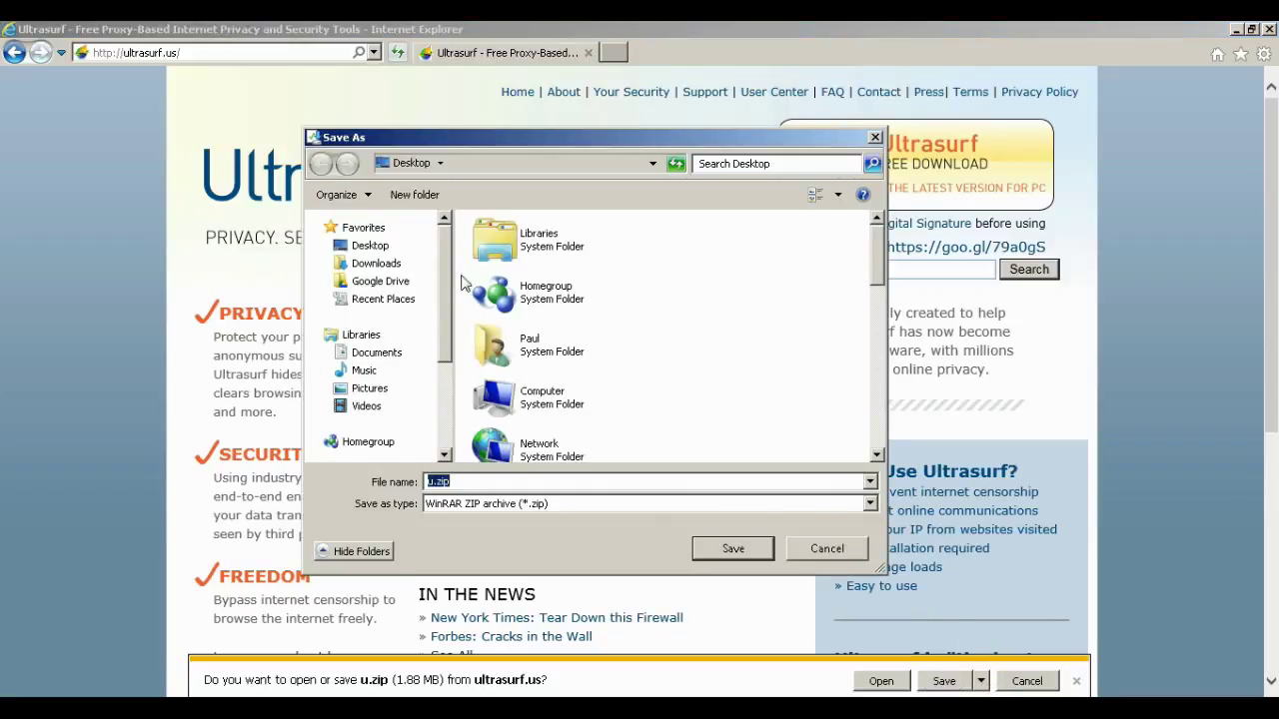
pyautogui.click(370, 247)
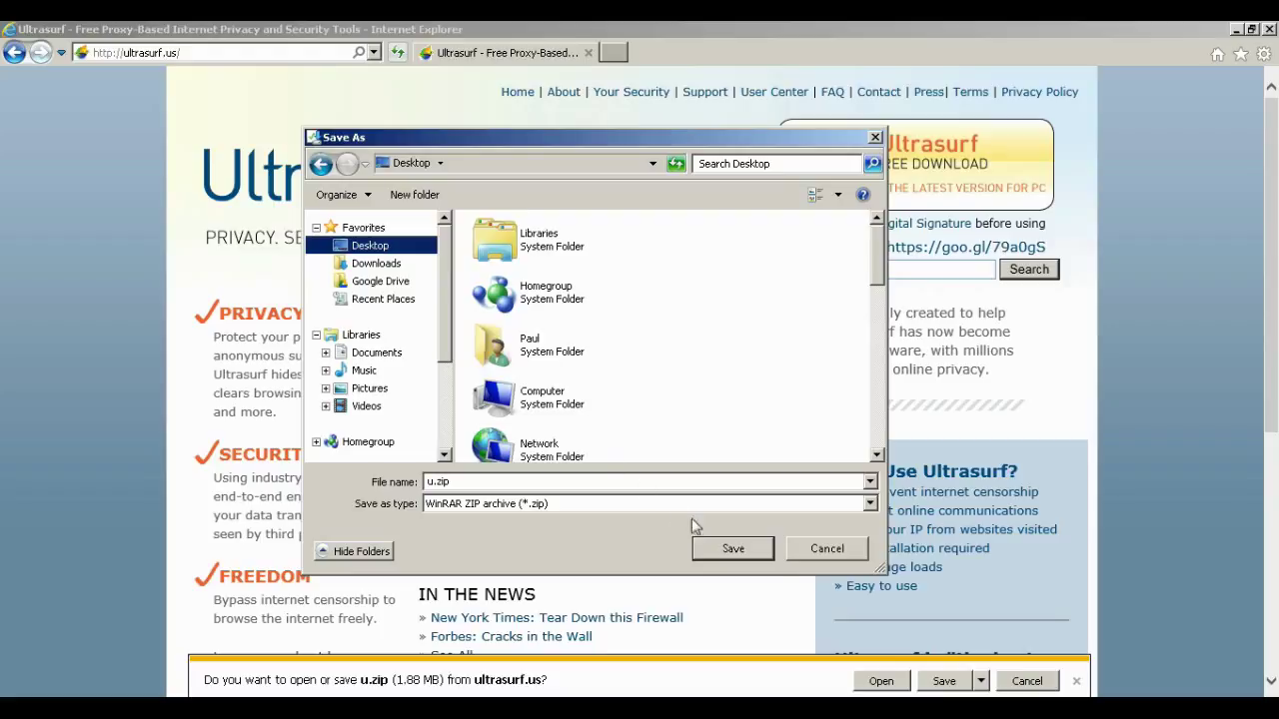
pyautogui.click(765, 565)
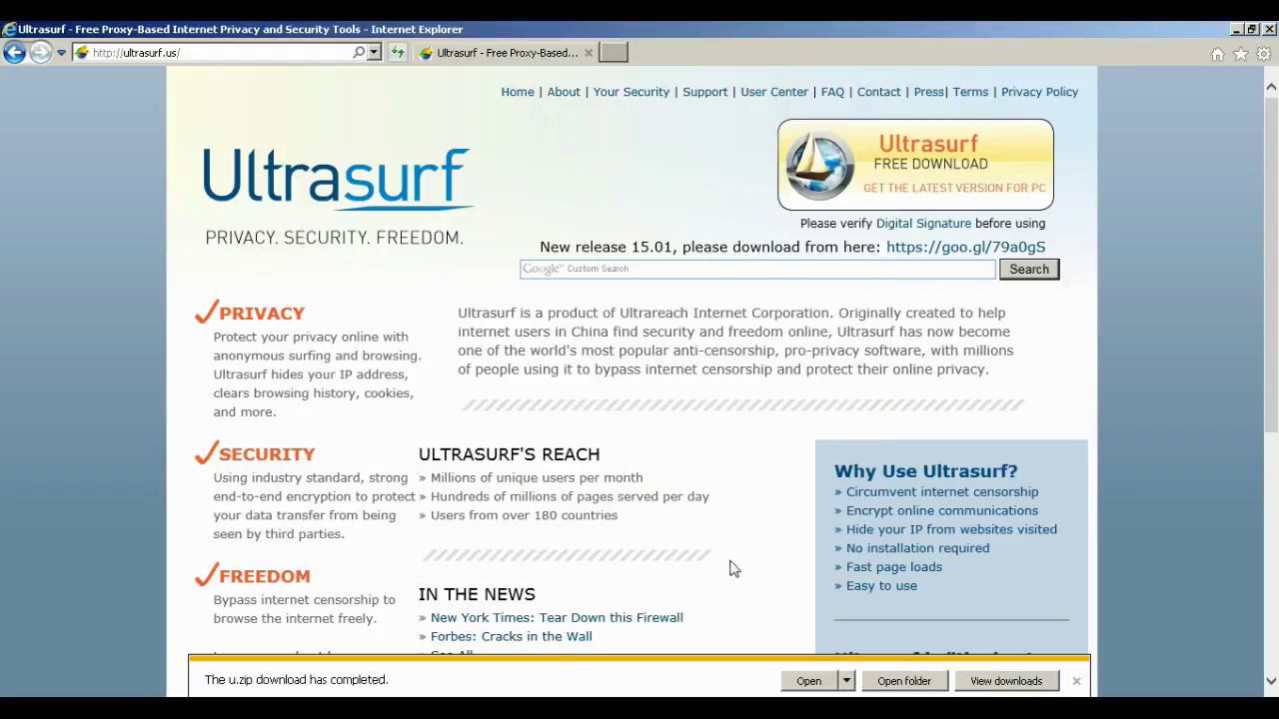
# - Open u.zip in WinRAR, drag u1501.exe out onto the desktop, and close the archive
pyautogui.click(809, 679)
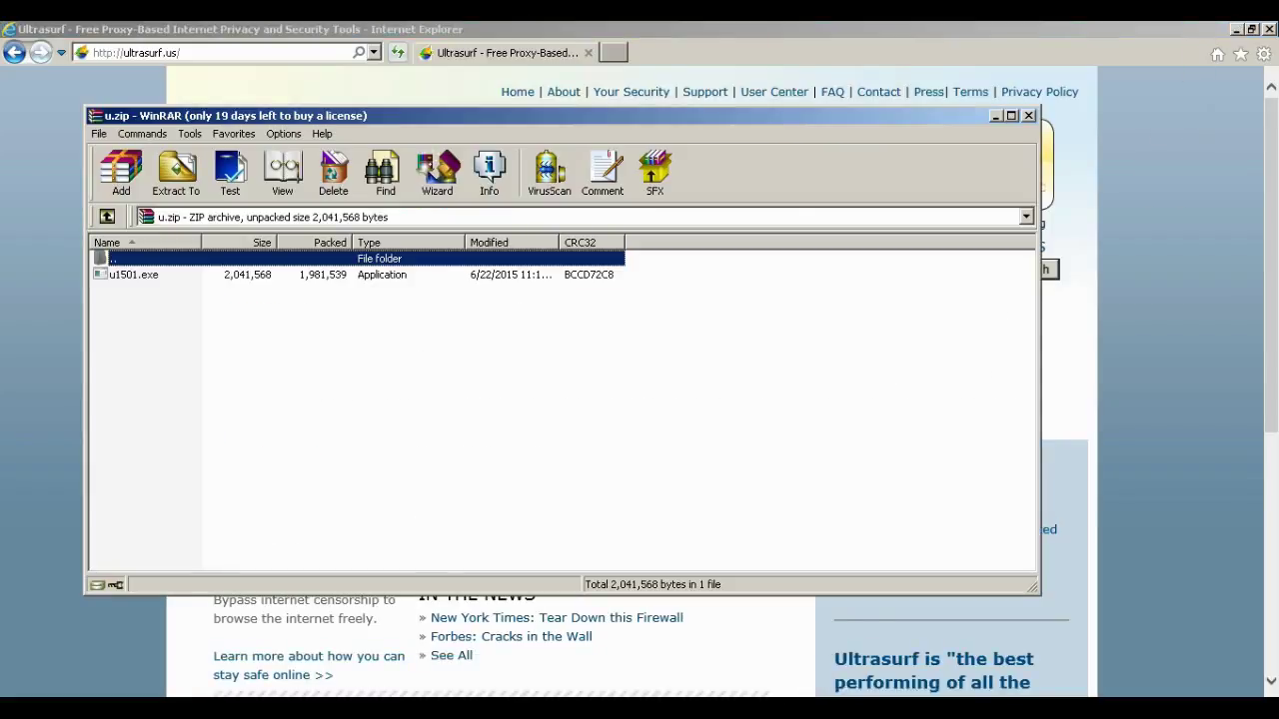
pyautogui.click(1236, 29)
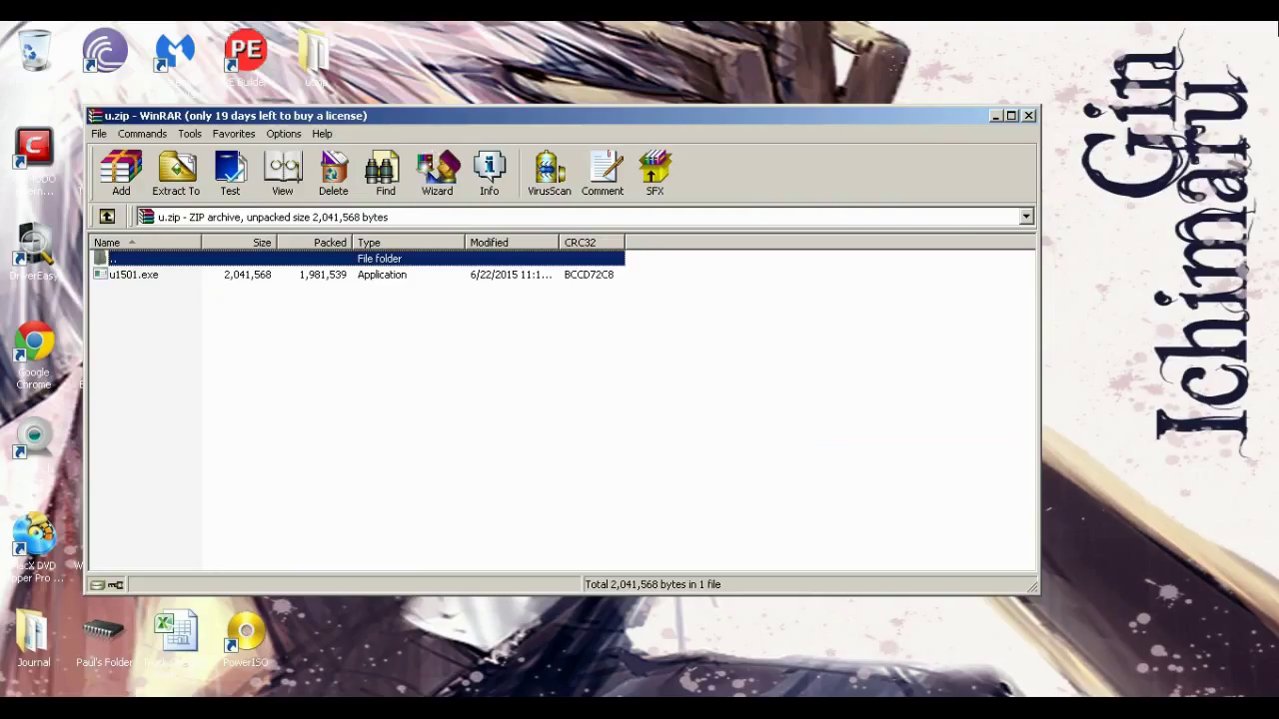
pyautogui.click(134, 278)
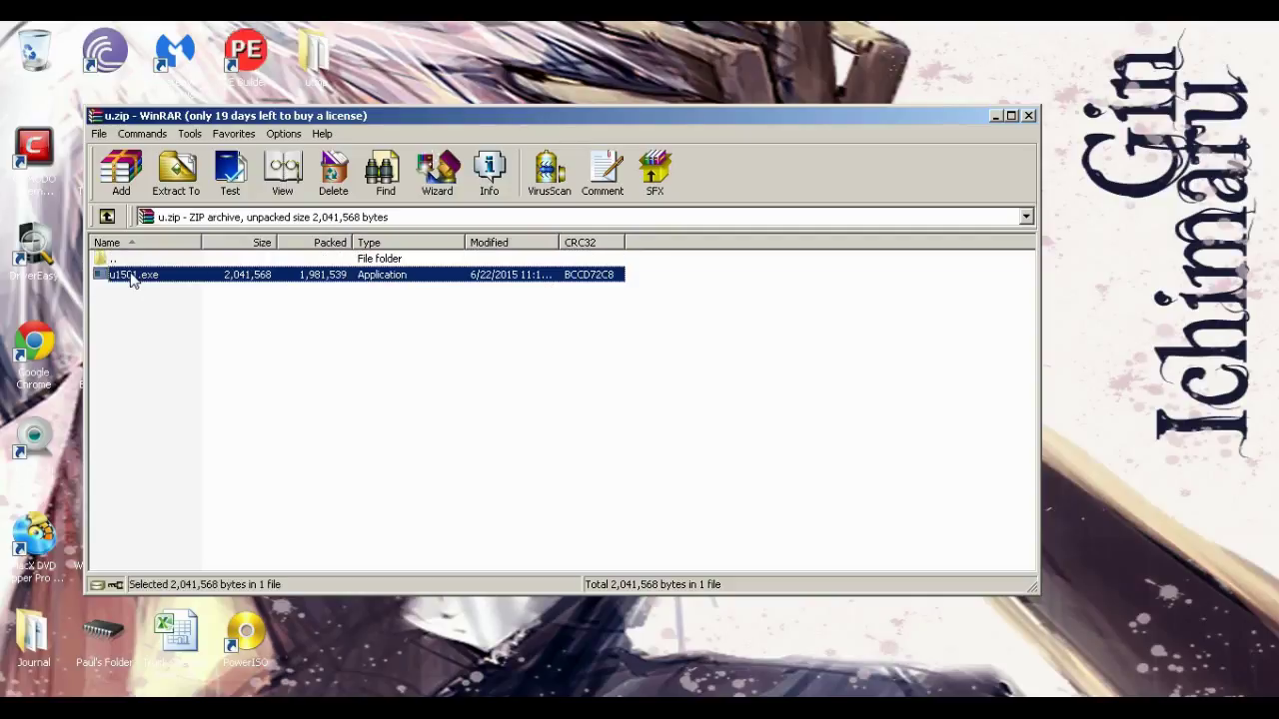
pyautogui.moveTo(345, 116); pyautogui.dragTo(1277, 249)
pyautogui.moveTo(672, 38); pyautogui.dragTo(904, 40)
pyautogui.moveTo(885, 192); pyautogui.dragTo(660, 252)
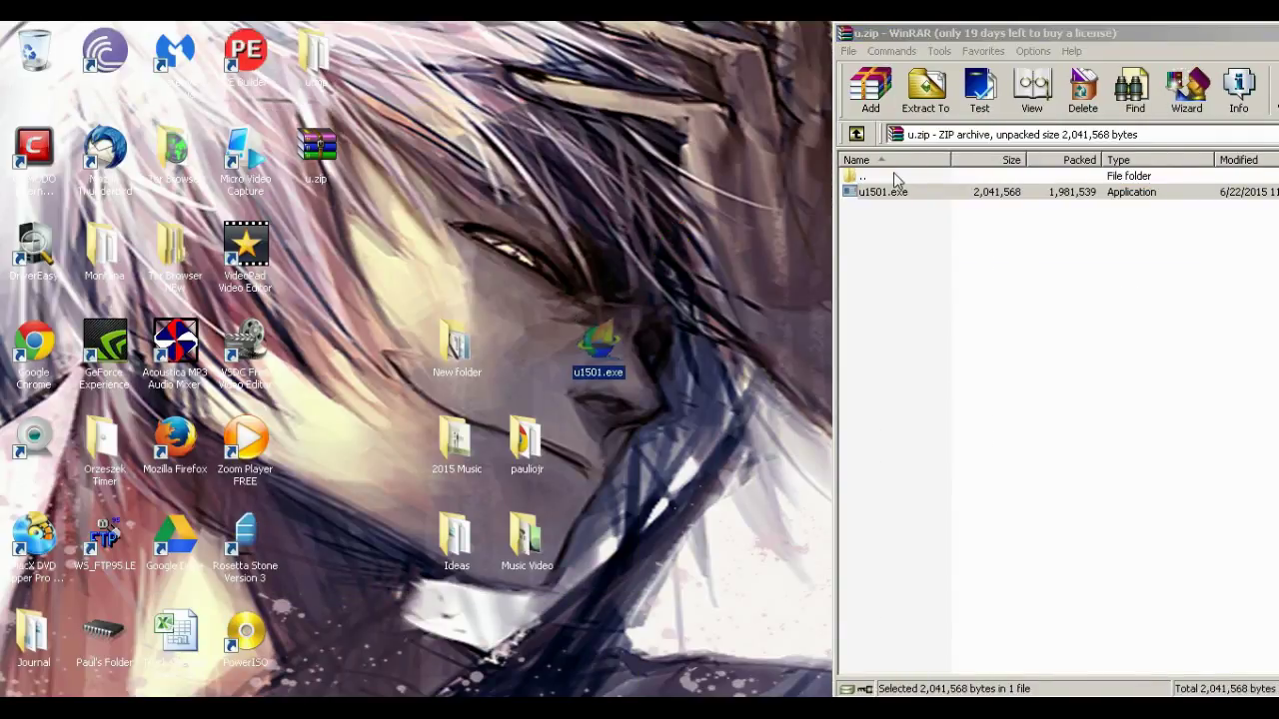
pyautogui.moveTo(888, 192)
pyautogui.mouseDown()
pyautogui.moveTo(680, 239)
pyautogui.moveTo(859, 170)
pyautogui.moveTo(905, 194)
pyautogui.mouseUp()
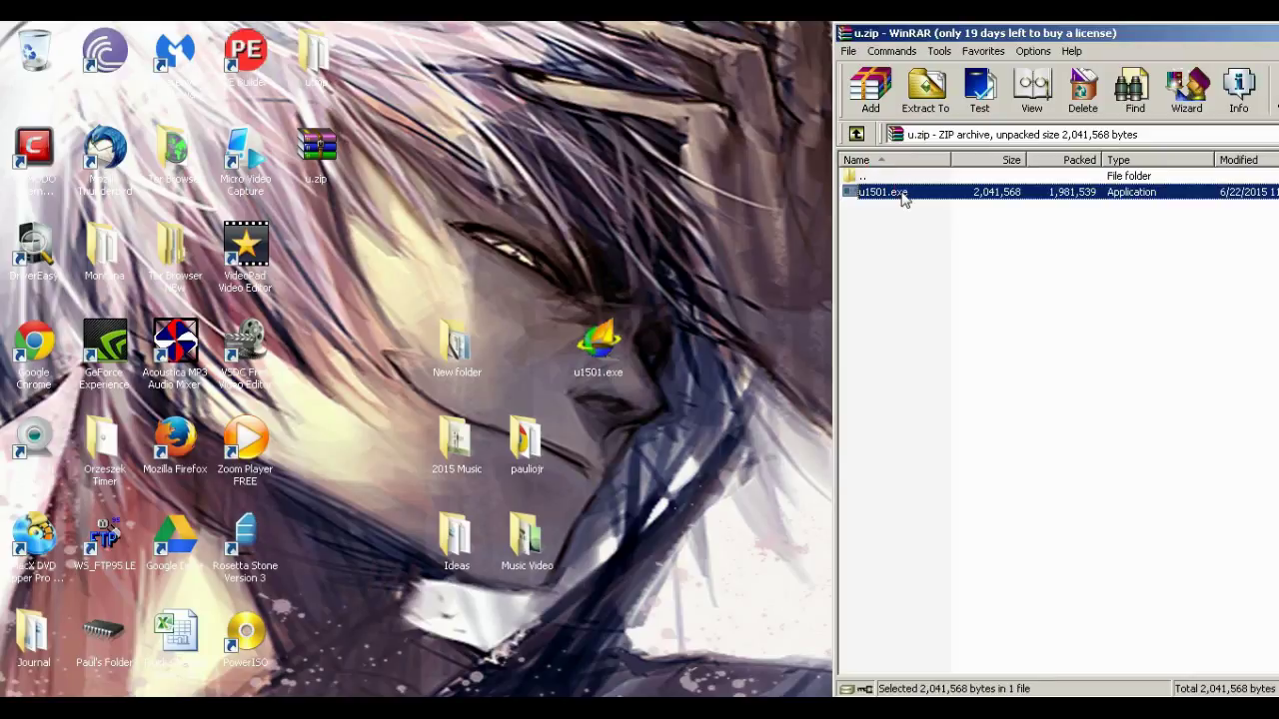
pyautogui.doubleClick(847, 36)
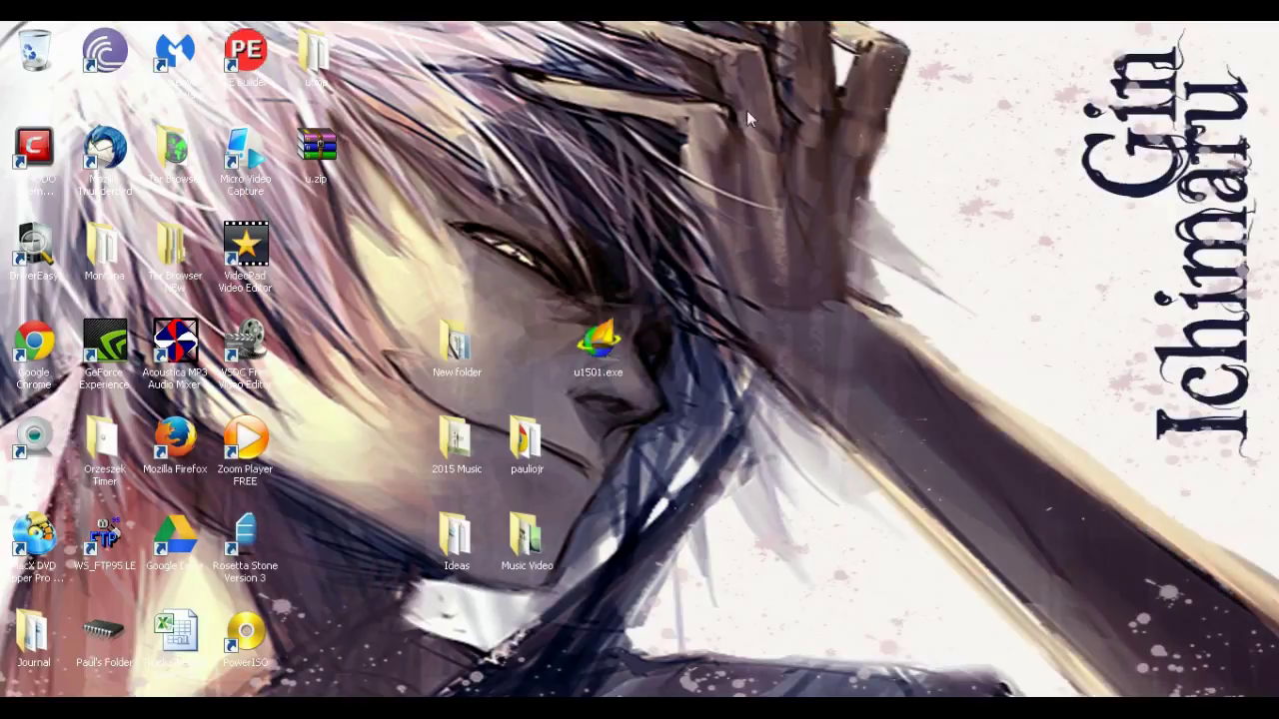
# - Launch u1501.exe so UltraSurf 15.01 connects on 127.0.0.1:9666, and minimize the IE window it opens
pyautogui.doubleClick(598, 343)
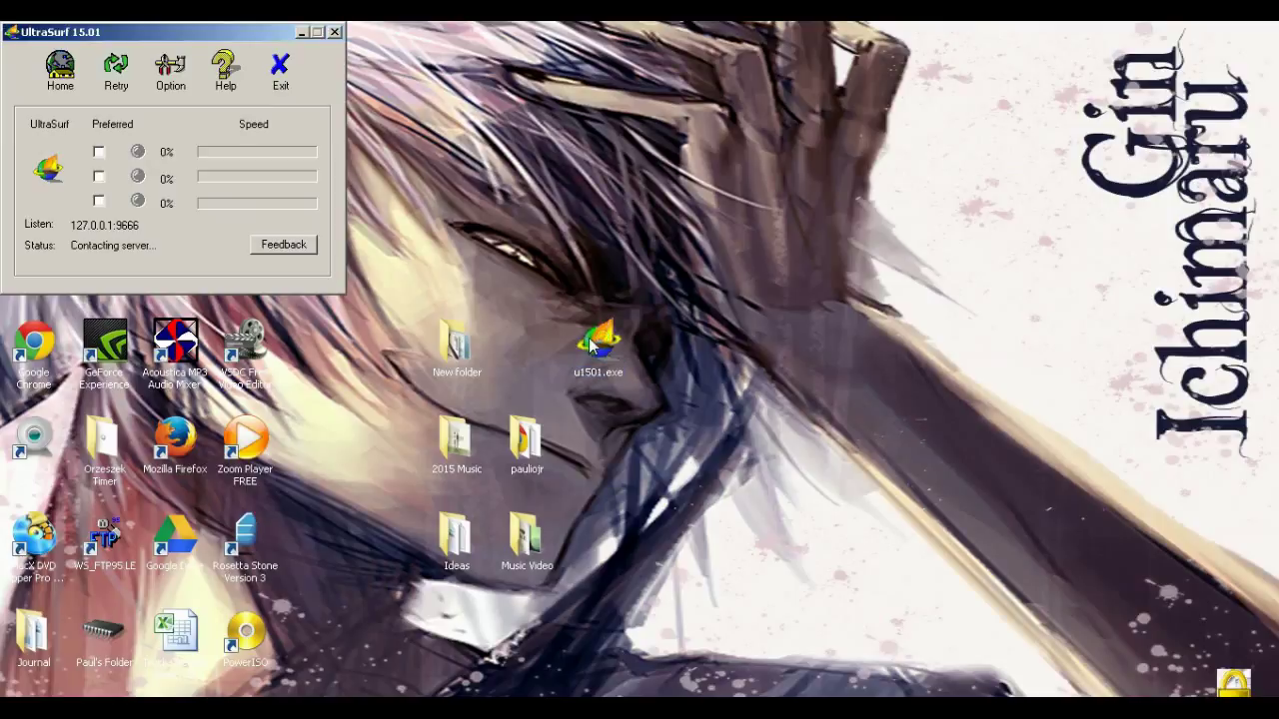
pyautogui.moveTo(220, 35); pyautogui.dragTo(598, 85)
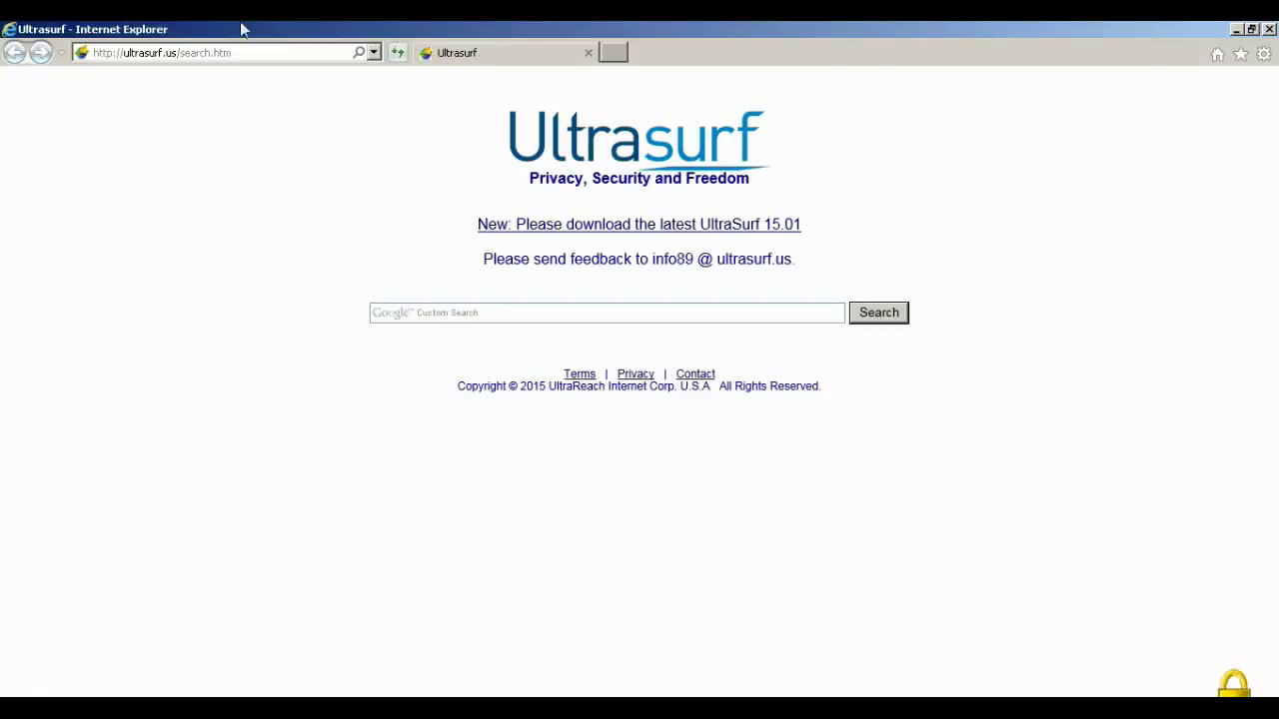
pyautogui.click(1237, 29)
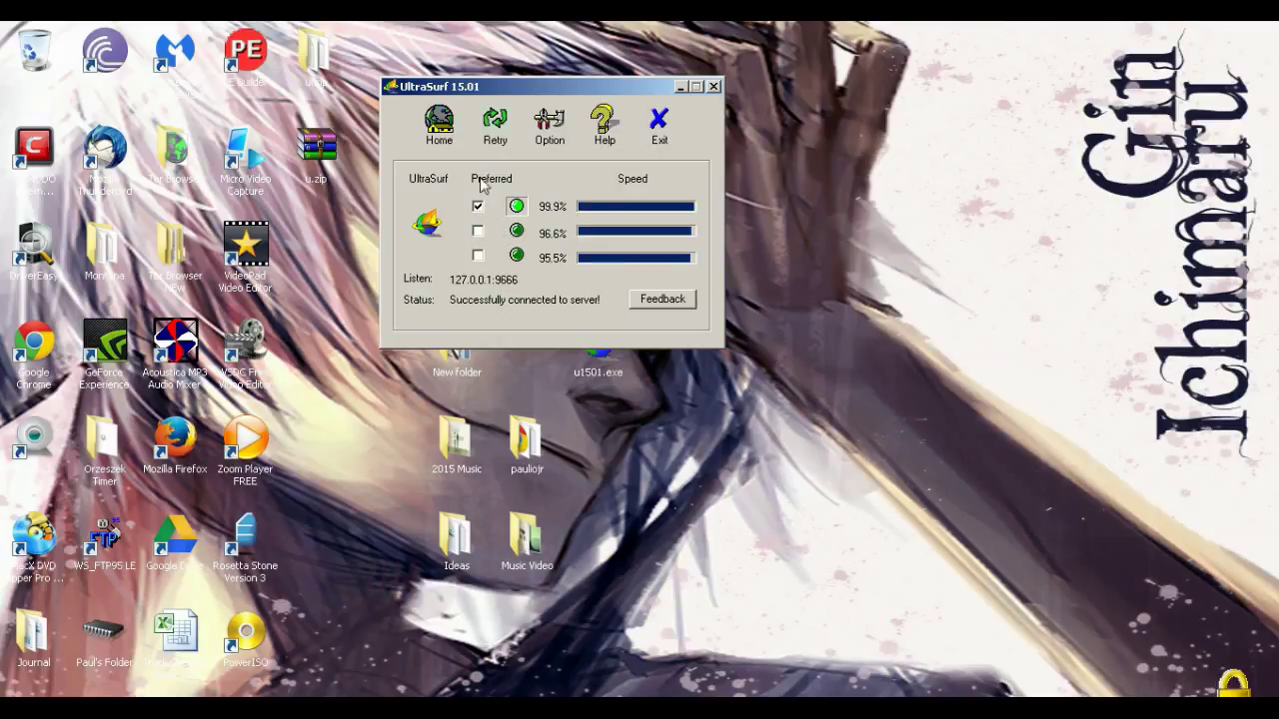
# - Review UltraSurf's Options dialog, cancel it without changes, and reposition the main window
pyautogui.click(545, 141)
pyautogui.moveTo(497, 62); pyautogui.dragTo(797, 101)
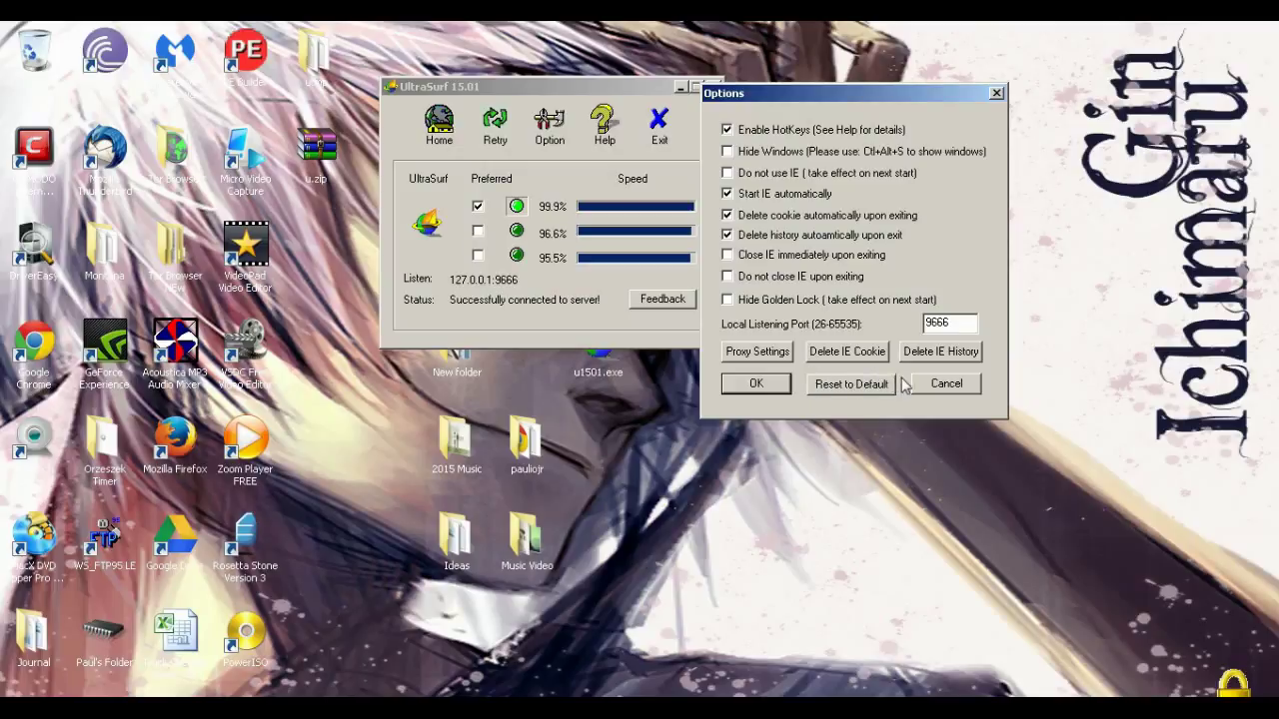
pyautogui.click(939, 391)
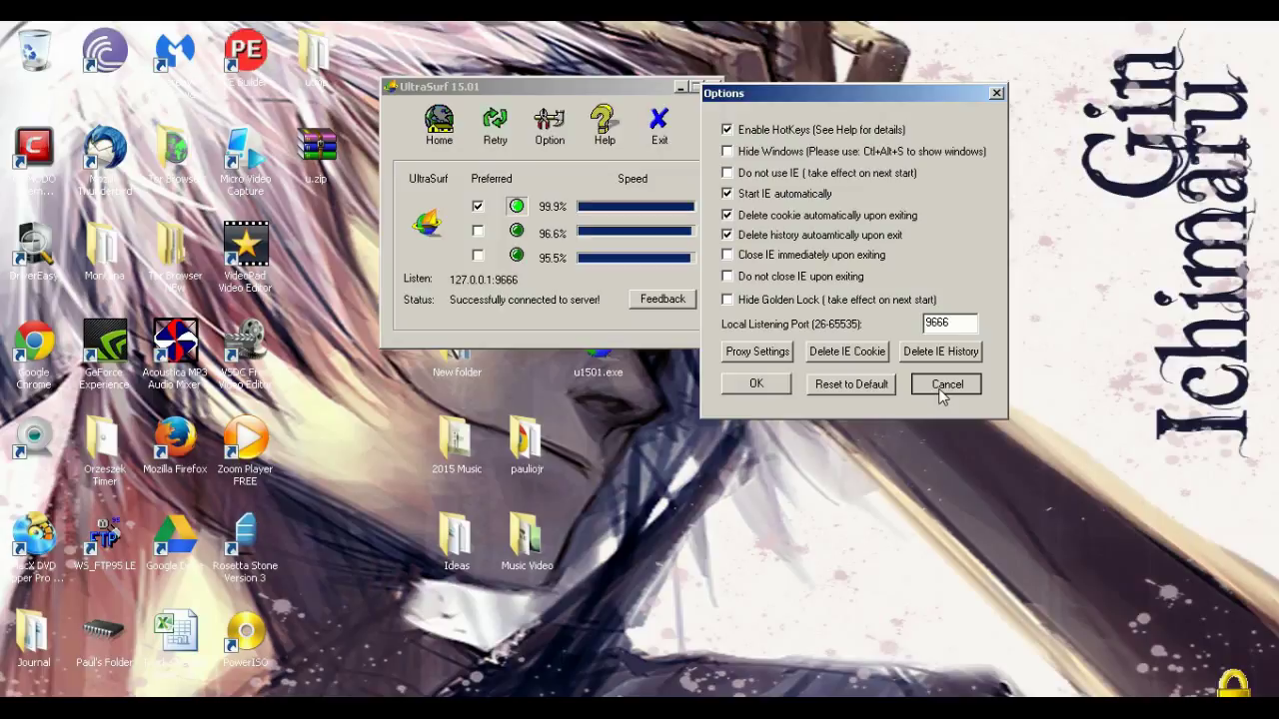
pyautogui.moveTo(551, 89); pyautogui.dragTo(580, 102)
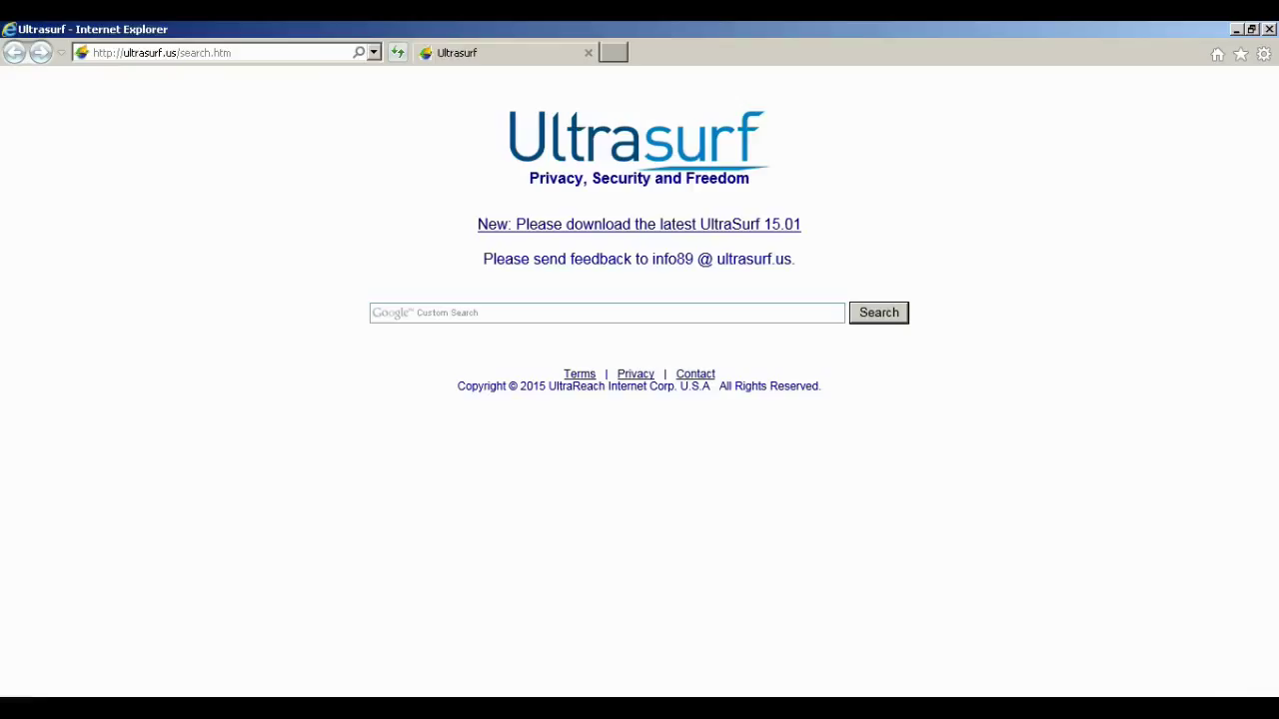
# - Browse to youtube.com in Internet Explorer through the UltraSurf proxy
pyautogui.click(313, 52)
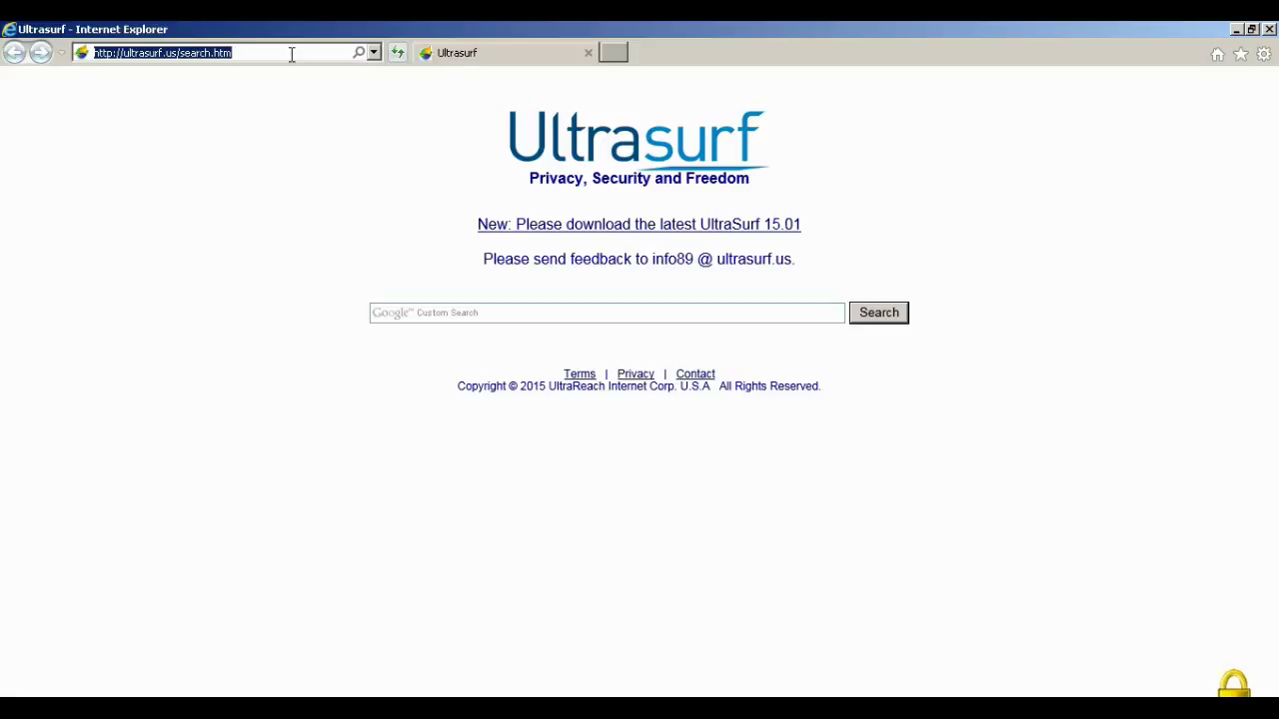
pyautogui.write('youtube.com')
pyautogui.press('Return')
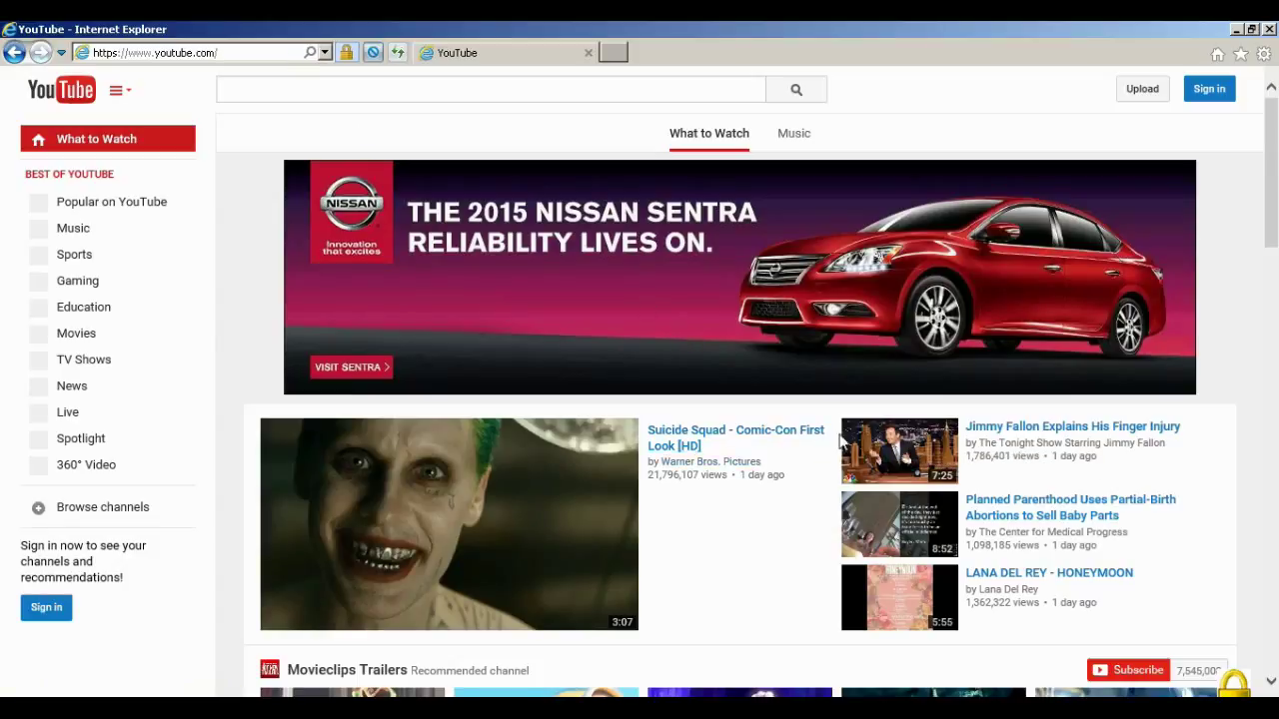
# - Open the finger-injury video, pause it, and view its quality choices without changing them
pyautogui.click(1036, 434)
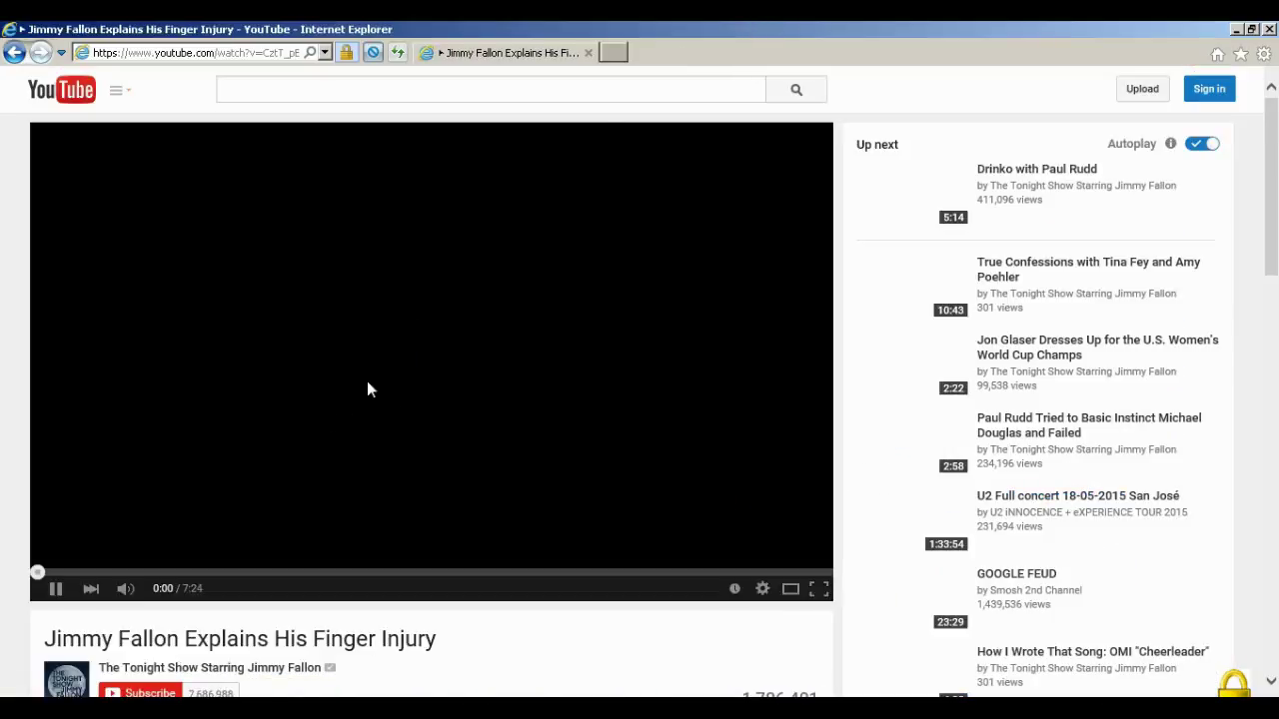
pyautogui.click(216, 373)
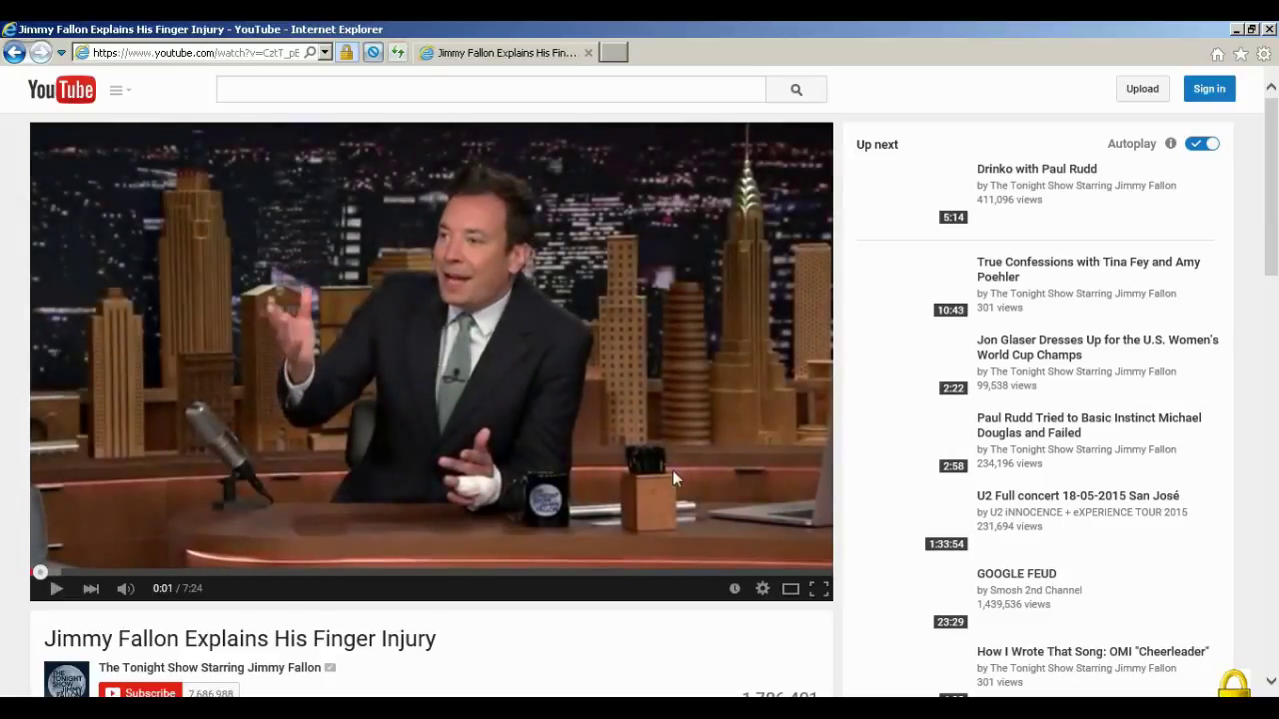
pyautogui.click(763, 591)
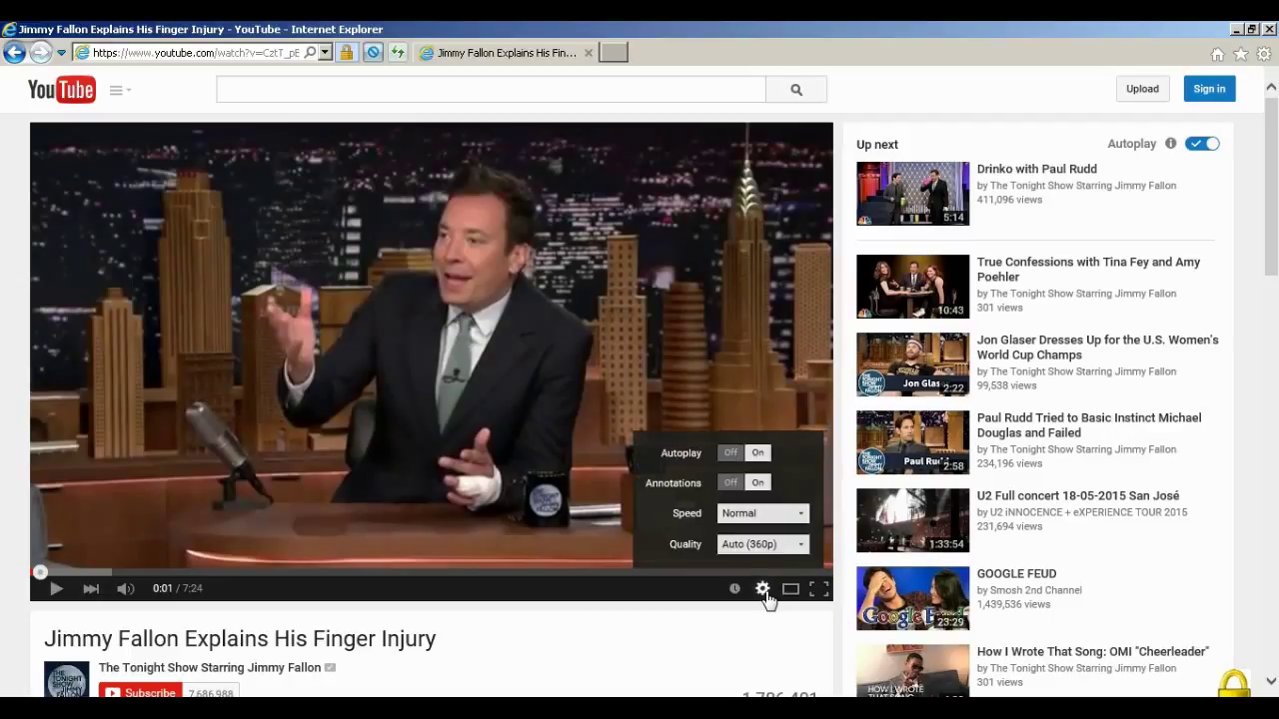
pyautogui.click(776, 549)
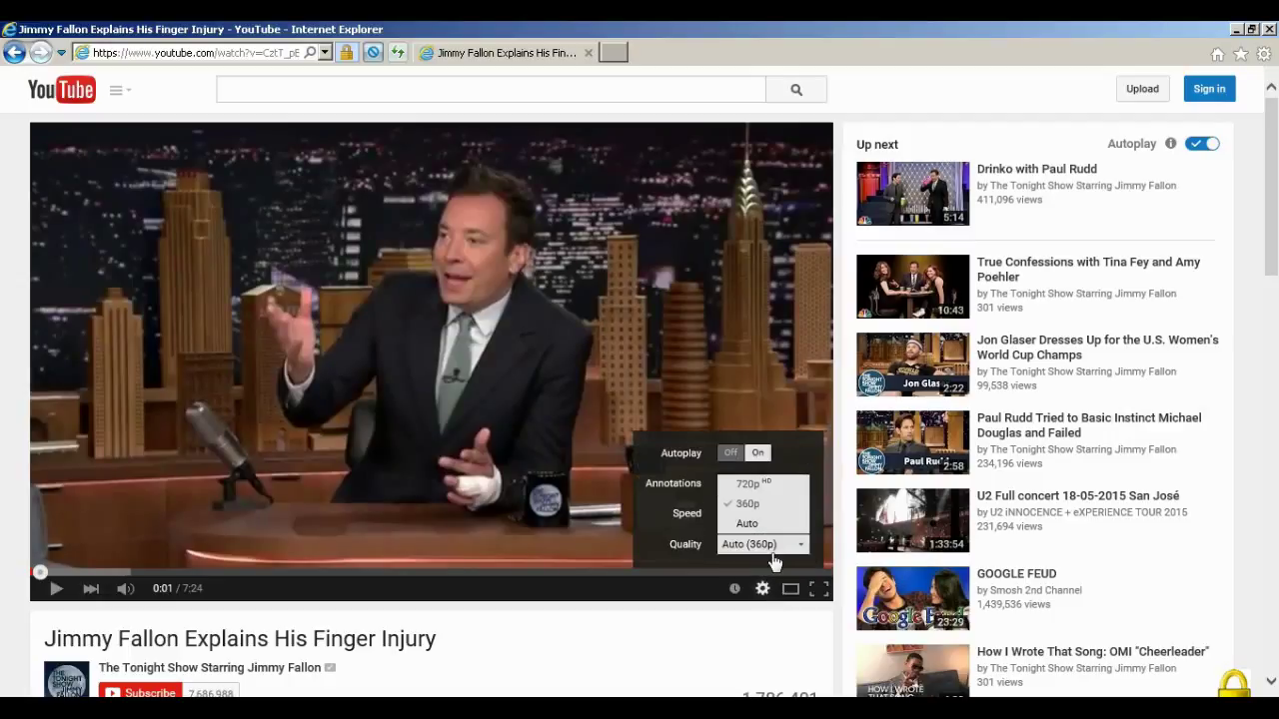
pyautogui.click(688, 633)
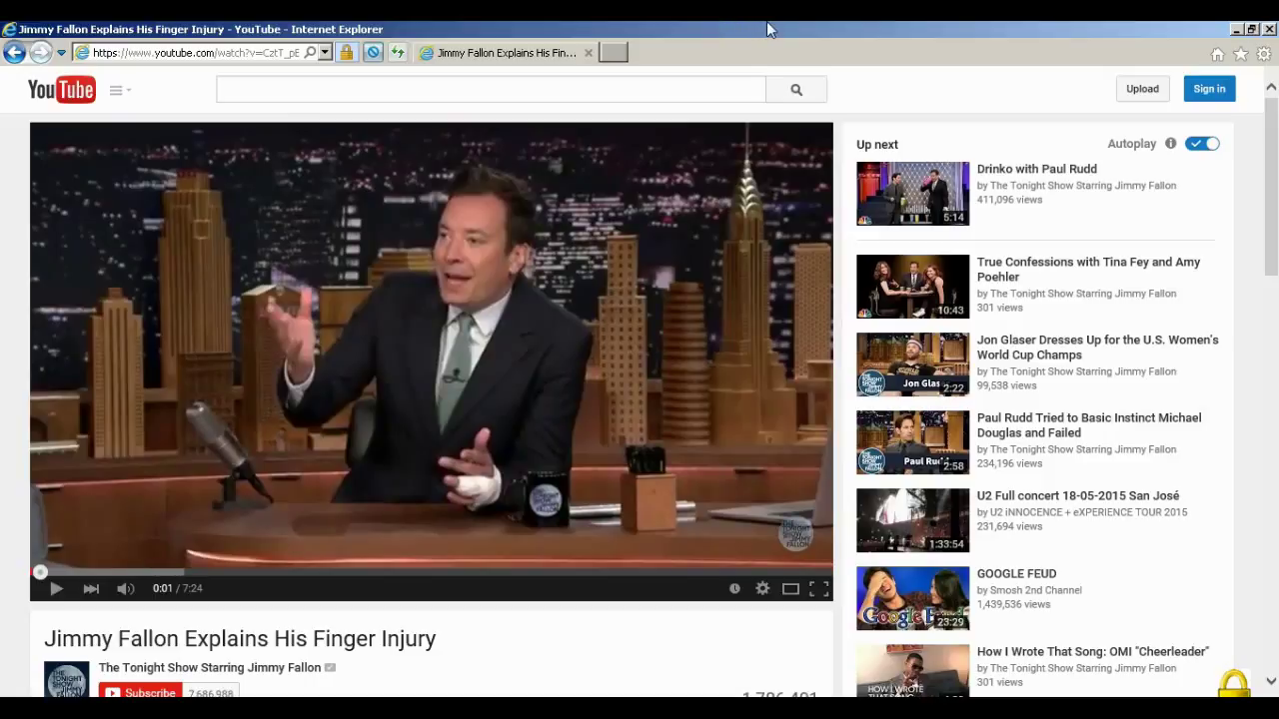
# - Recheck and close the player settings, then minimize IE to reveal the connected UltraSurf window
pyautogui.click(764, 589)
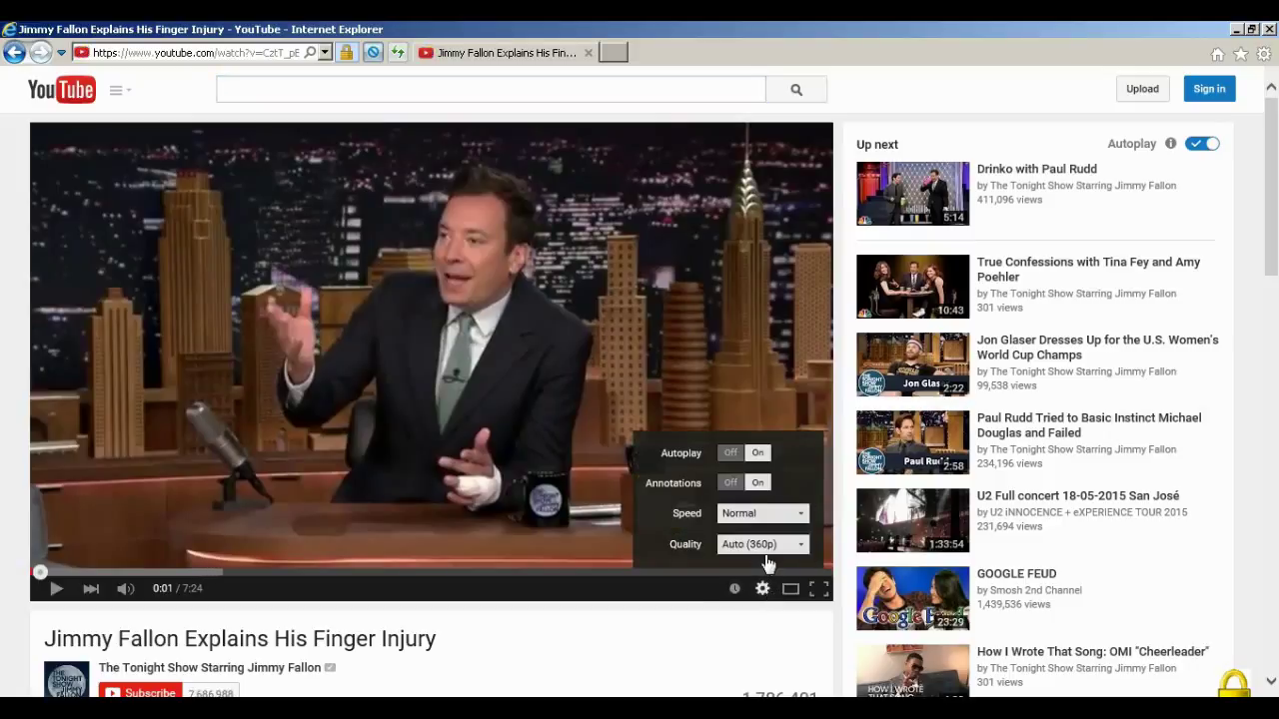
pyautogui.click(766, 548)
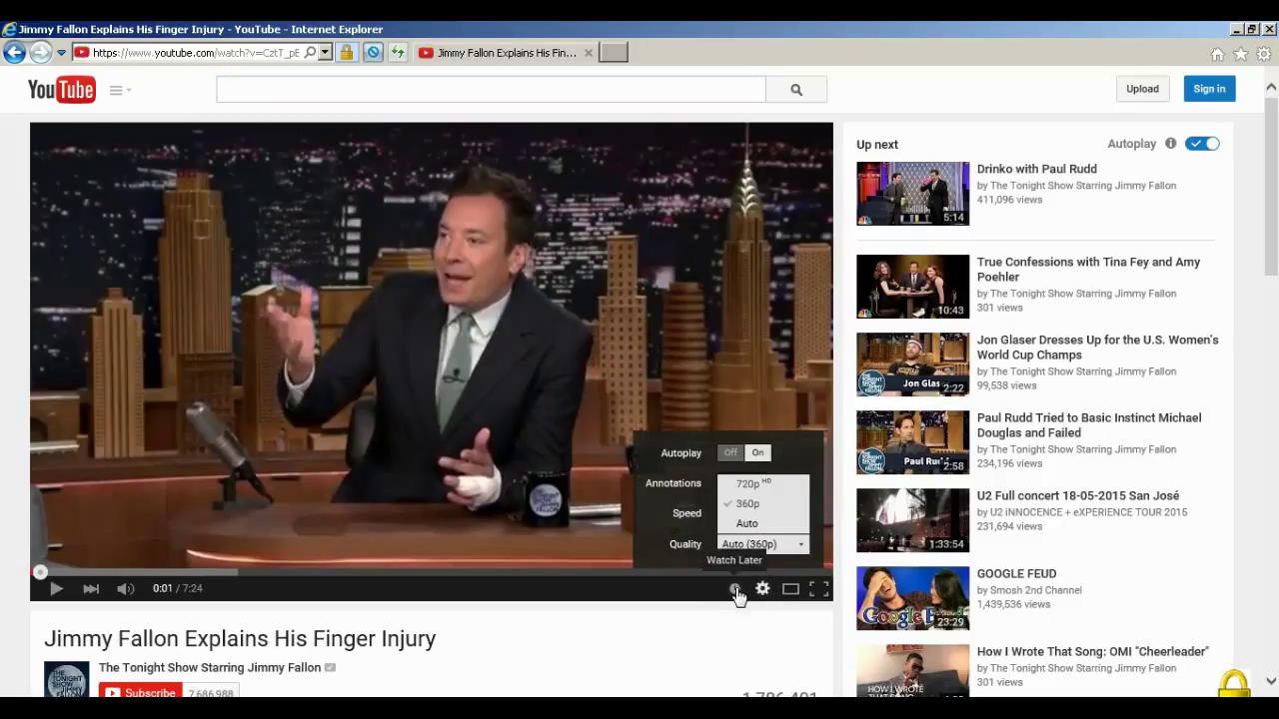
pyautogui.click(719, 621)
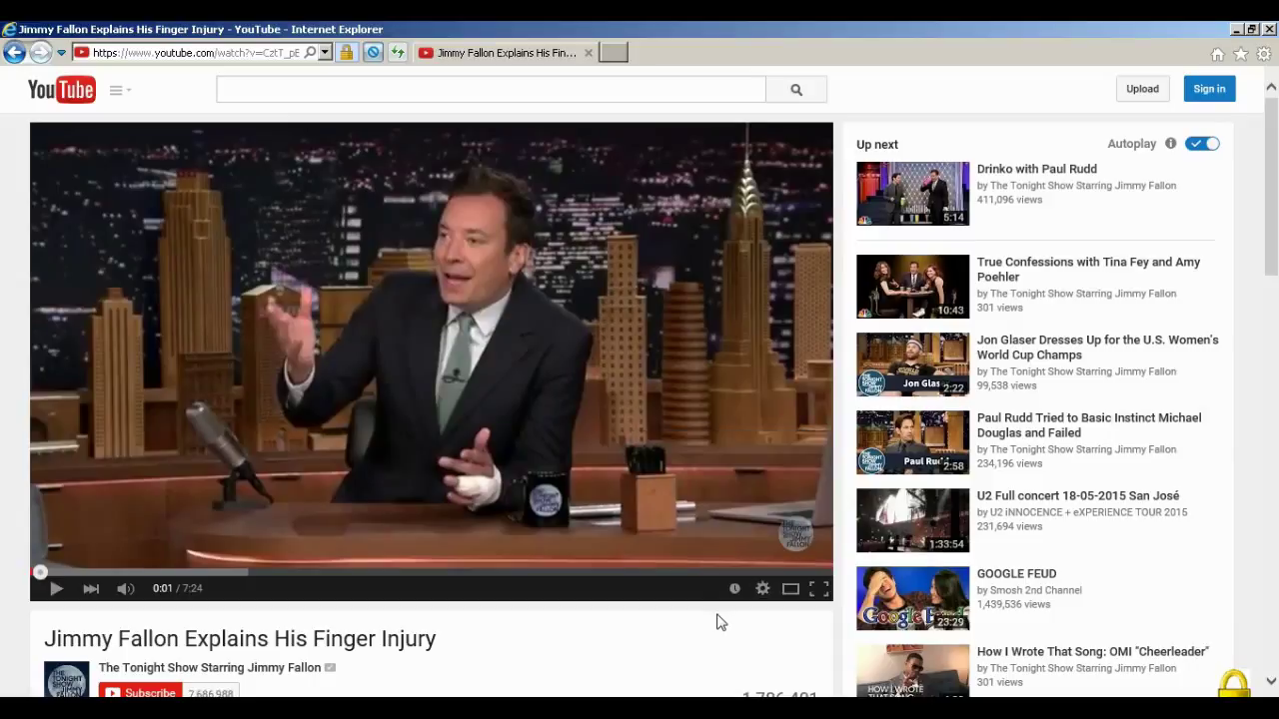
pyautogui.click(763, 589)
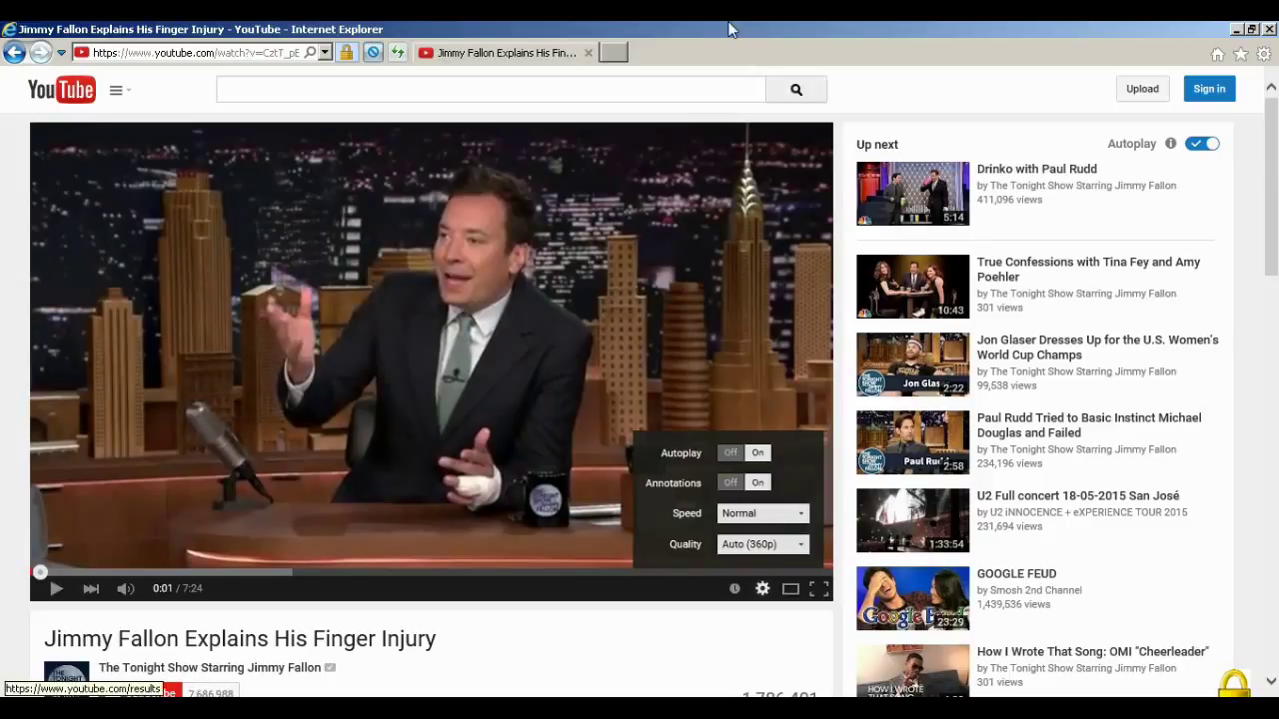
pyautogui.click(567, 640)
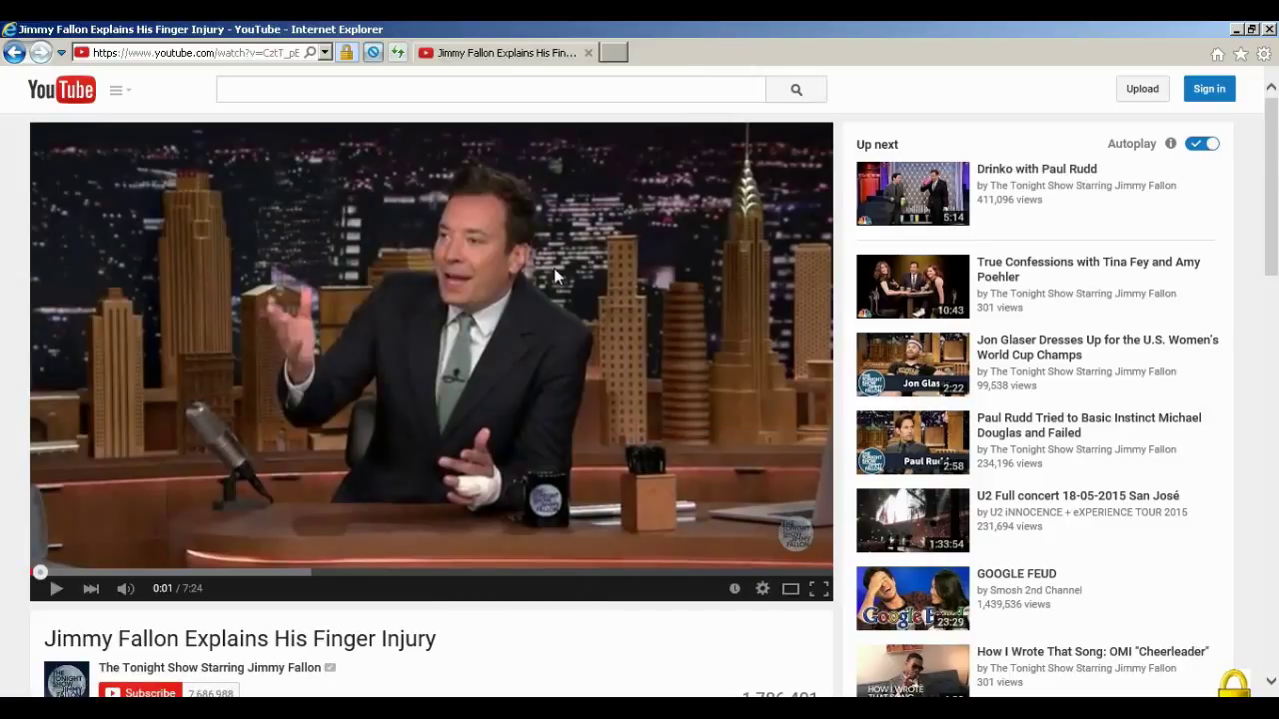
pyautogui.click(286, 54)
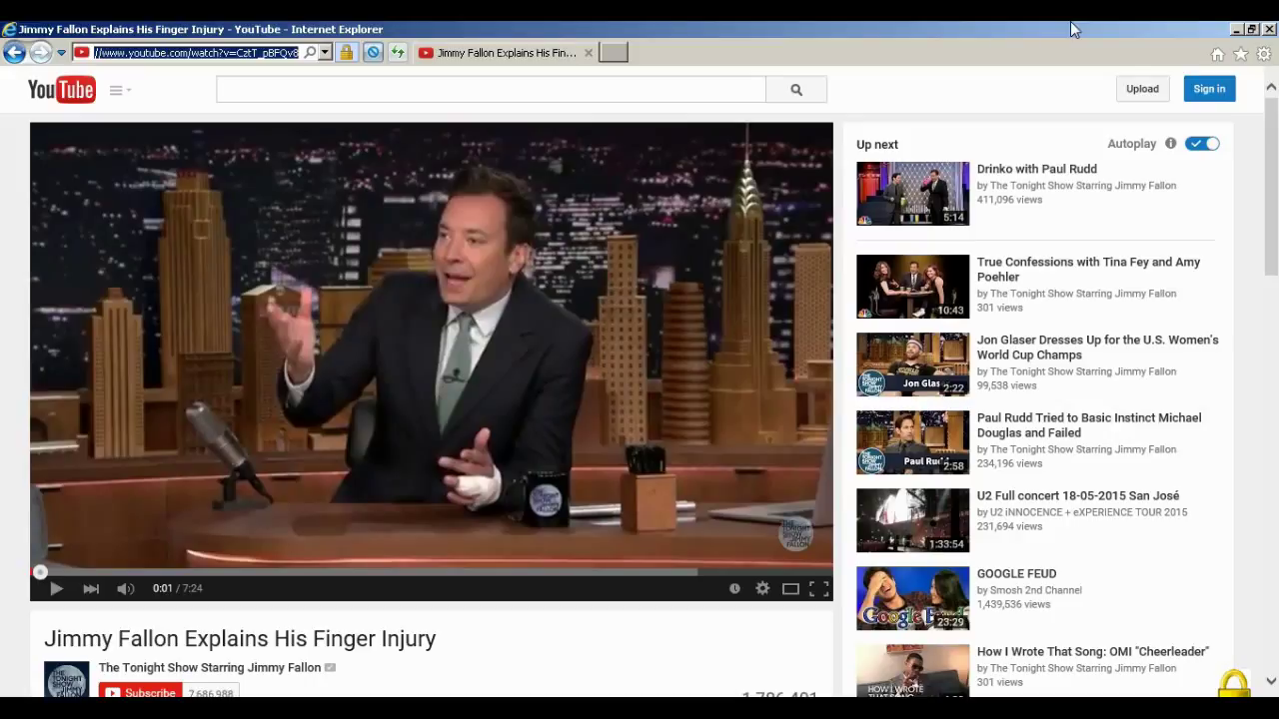
pyautogui.click(1238, 29)
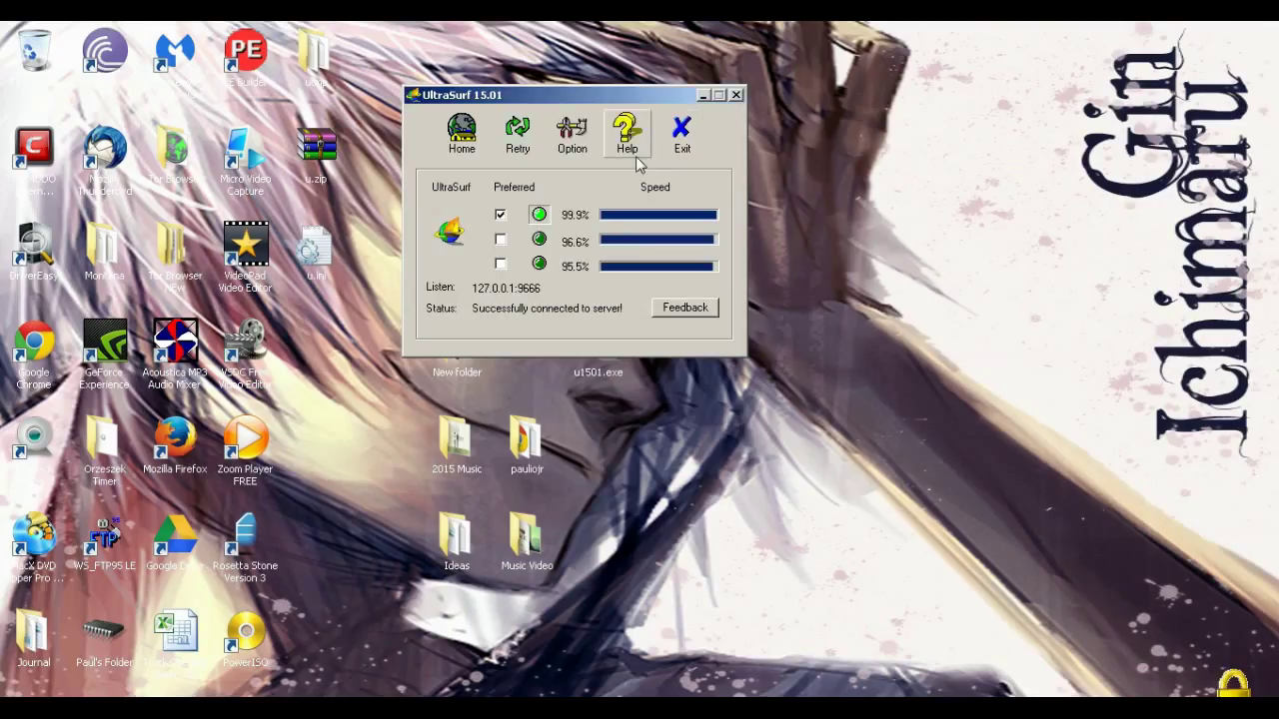
# - Reposition the UltraSurf window and the u1501.exe icon, then bring up UltraSurf's Options
pyautogui.moveTo(640, 97); pyautogui.dragTo(404, 75)
pyautogui.moveTo(609, 349); pyautogui.dragTo(675, 276)
pyautogui.click(697, 245)
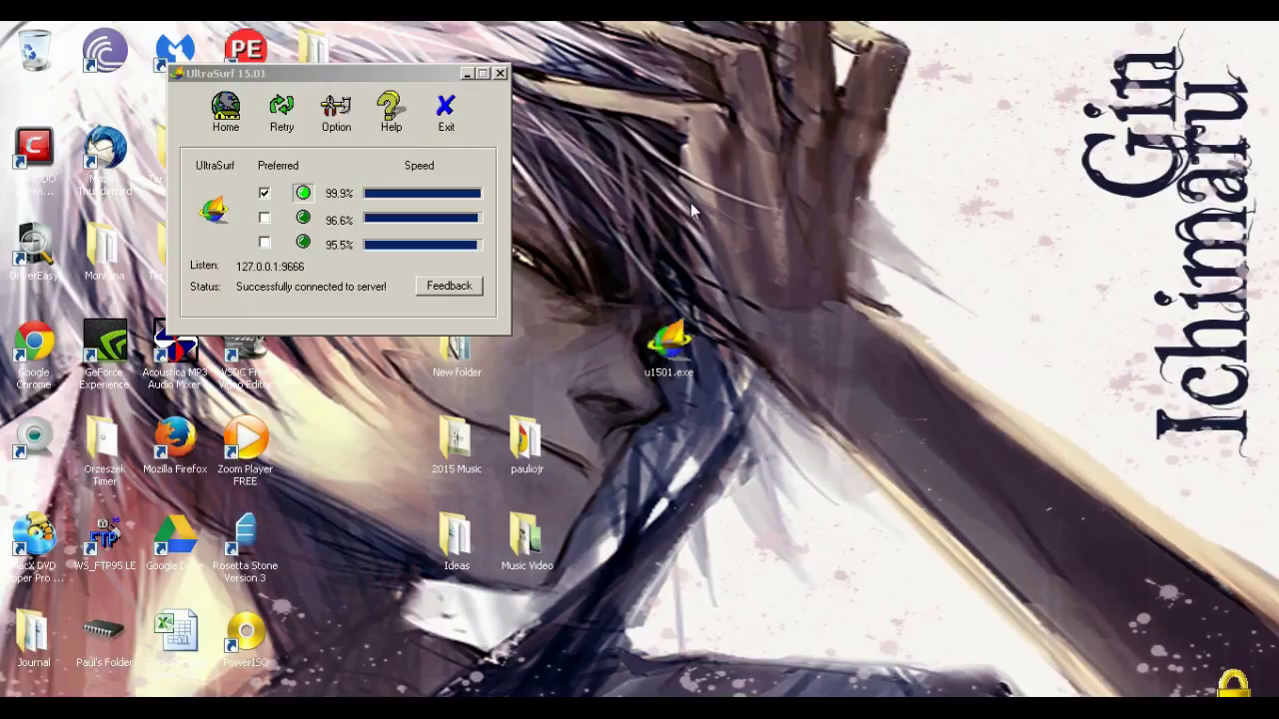
pyautogui.click(273, 77)
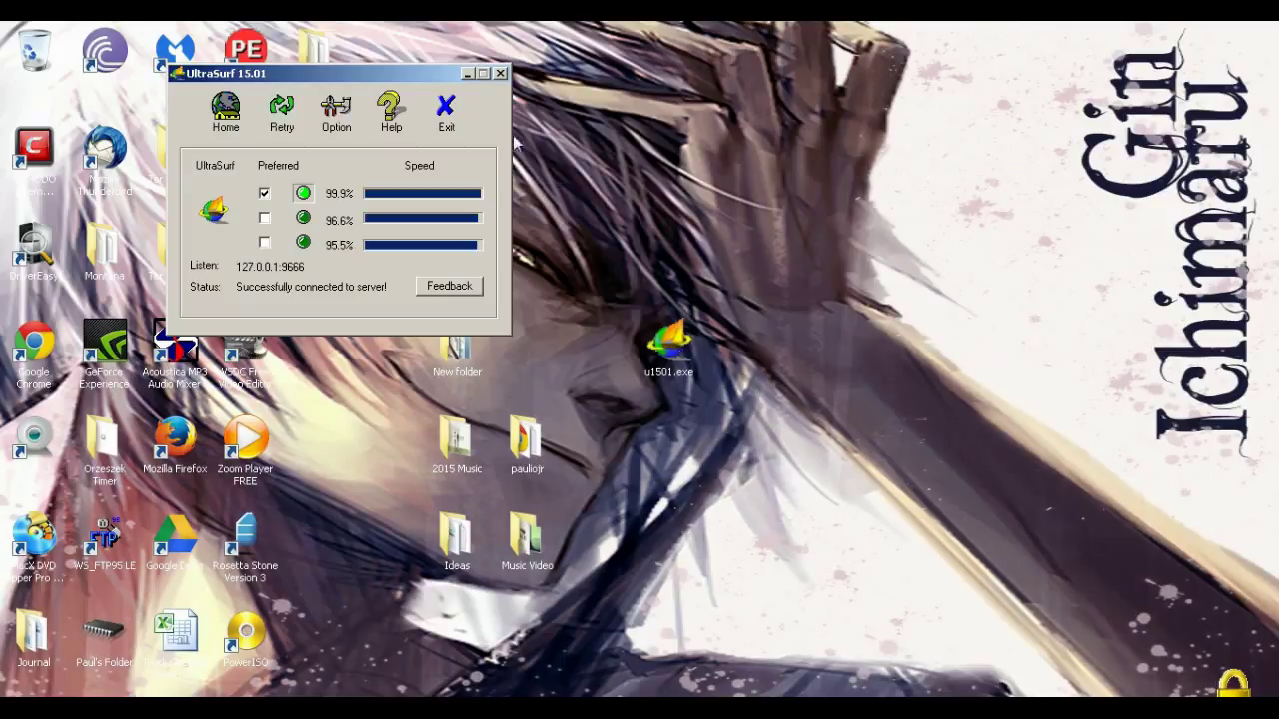
pyautogui.moveTo(414, 80); pyautogui.dragTo(494, 80)
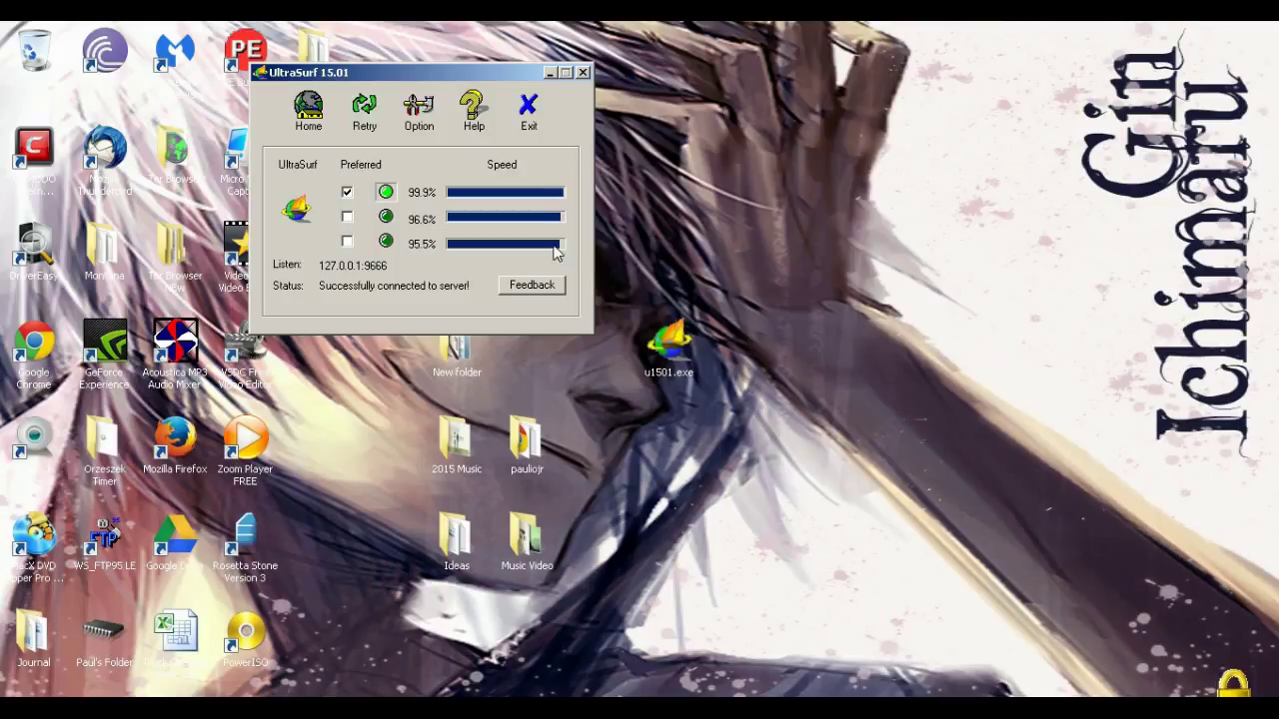
pyautogui.click(418, 110)
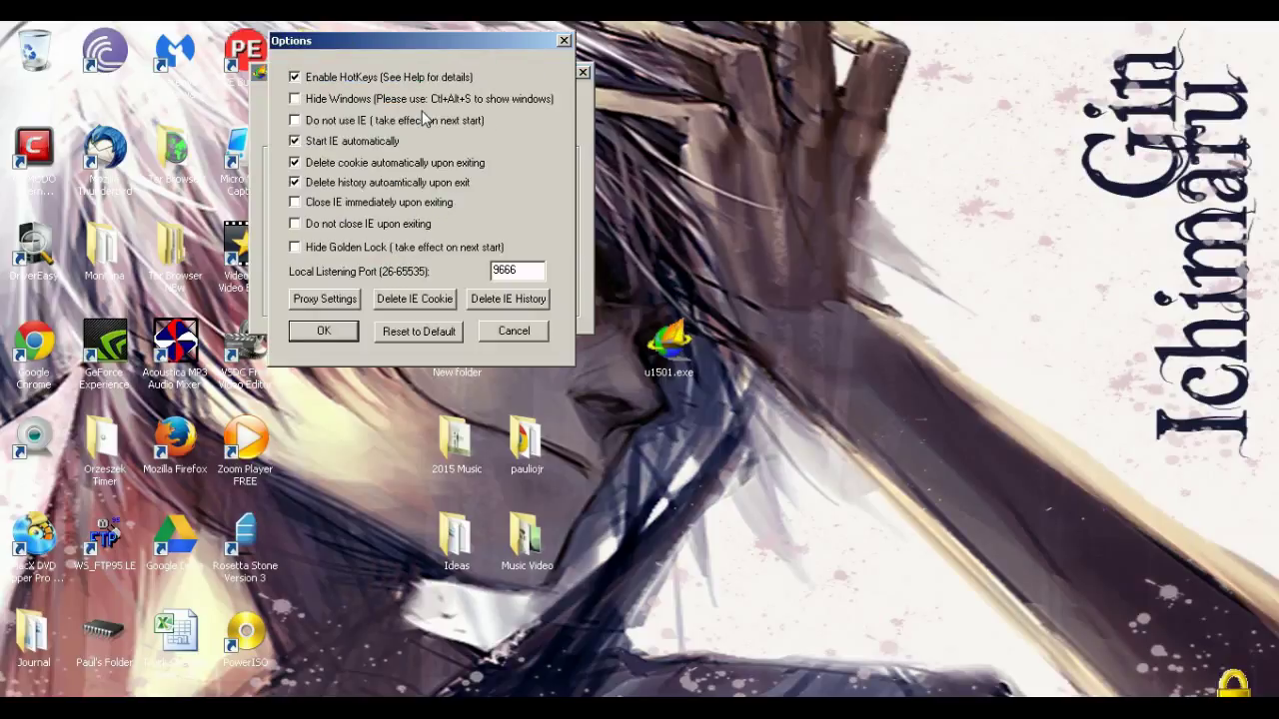
# - Cancel UltraSurf's Options unchanged, shift the window up-right, and exit UltraSurf
pyautogui.click(520, 335)
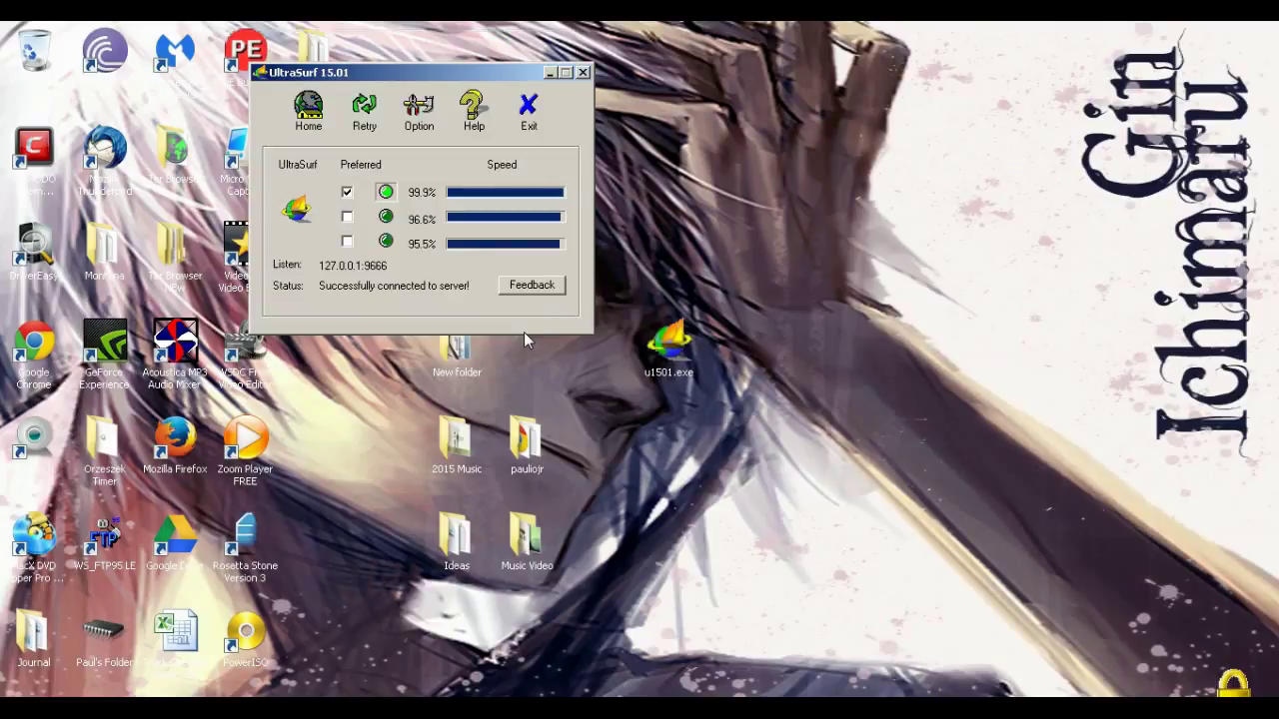
pyautogui.moveTo(442, 76); pyautogui.dragTo(506, 40)
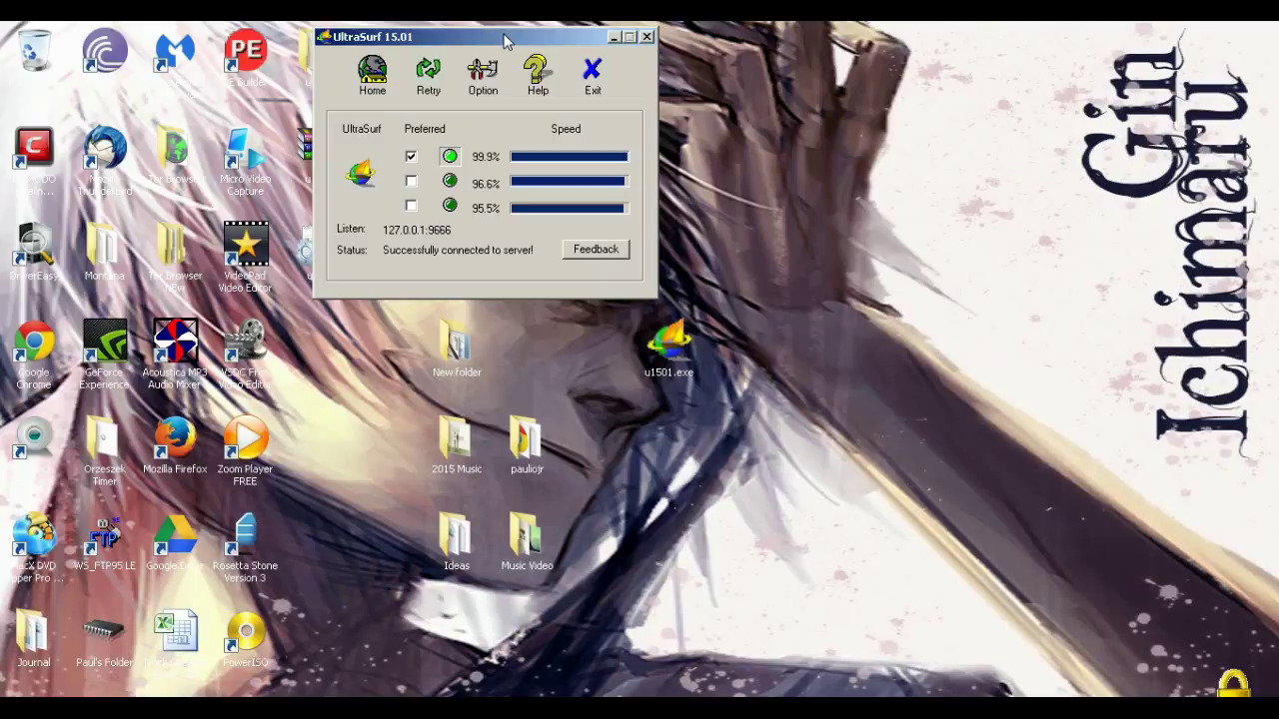
pyautogui.click(587, 86)
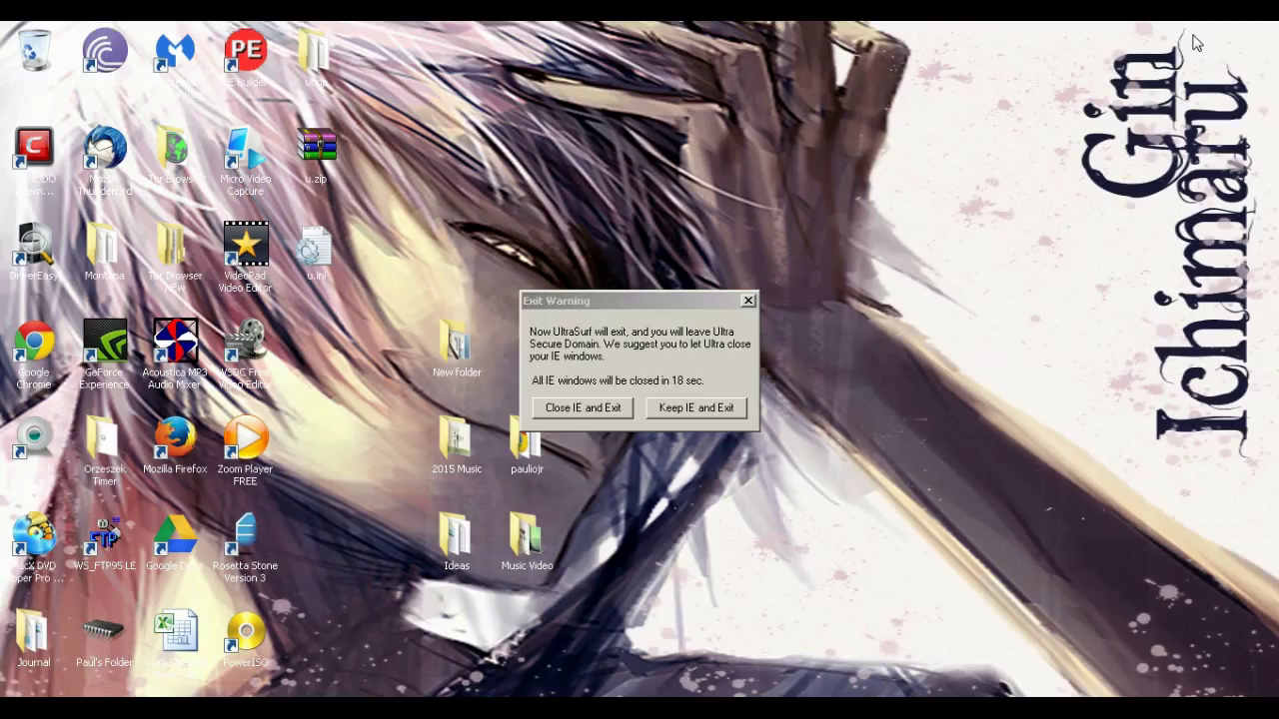
# - Close the YouTube IE window and choose Close IE and Exit in UltraSurf's Exit Warning
pyautogui.click(1268, 29)
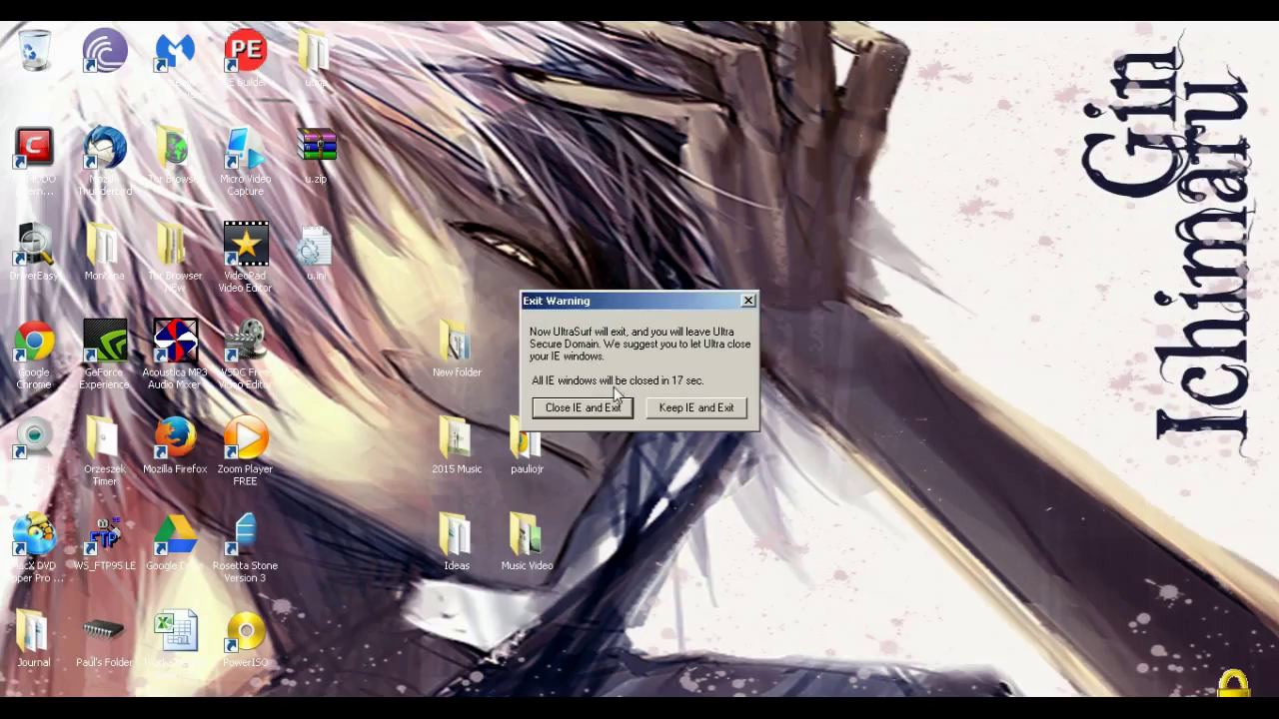
pyautogui.click(604, 419)
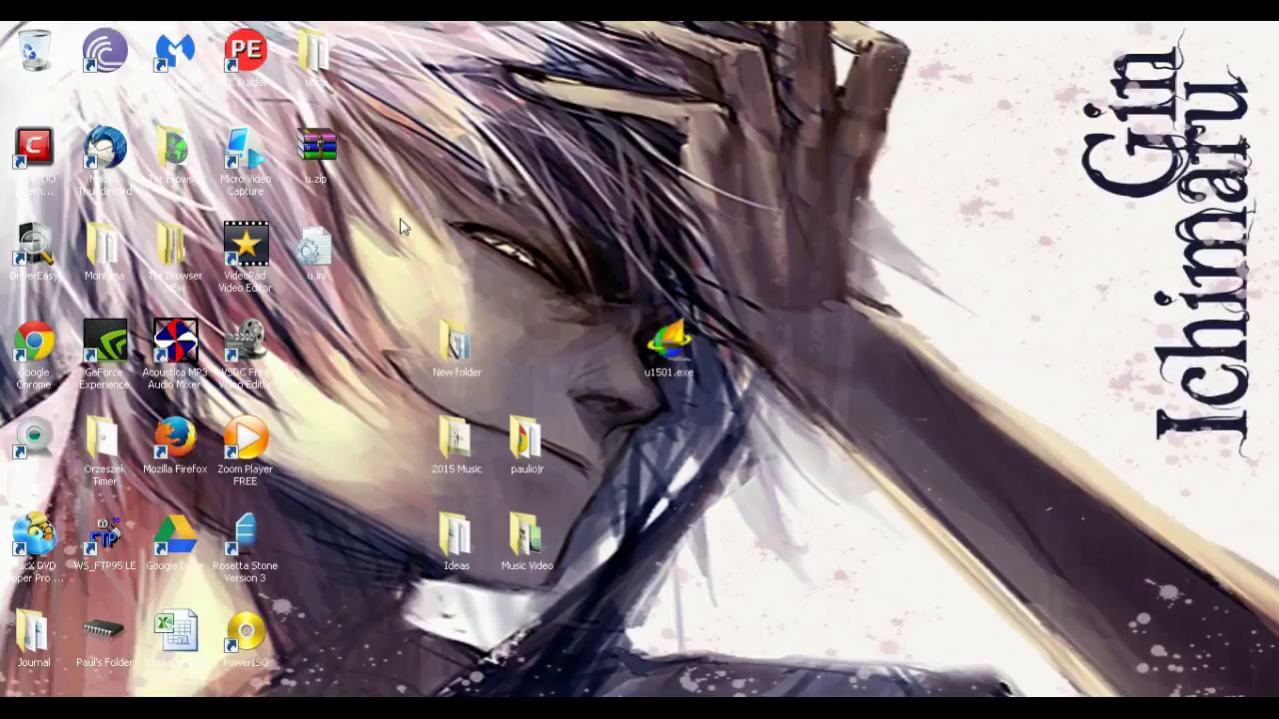
# - Arrange u.ini and the utmp folder beside u1501.exe on the desktop
pyautogui.click(686, 345)
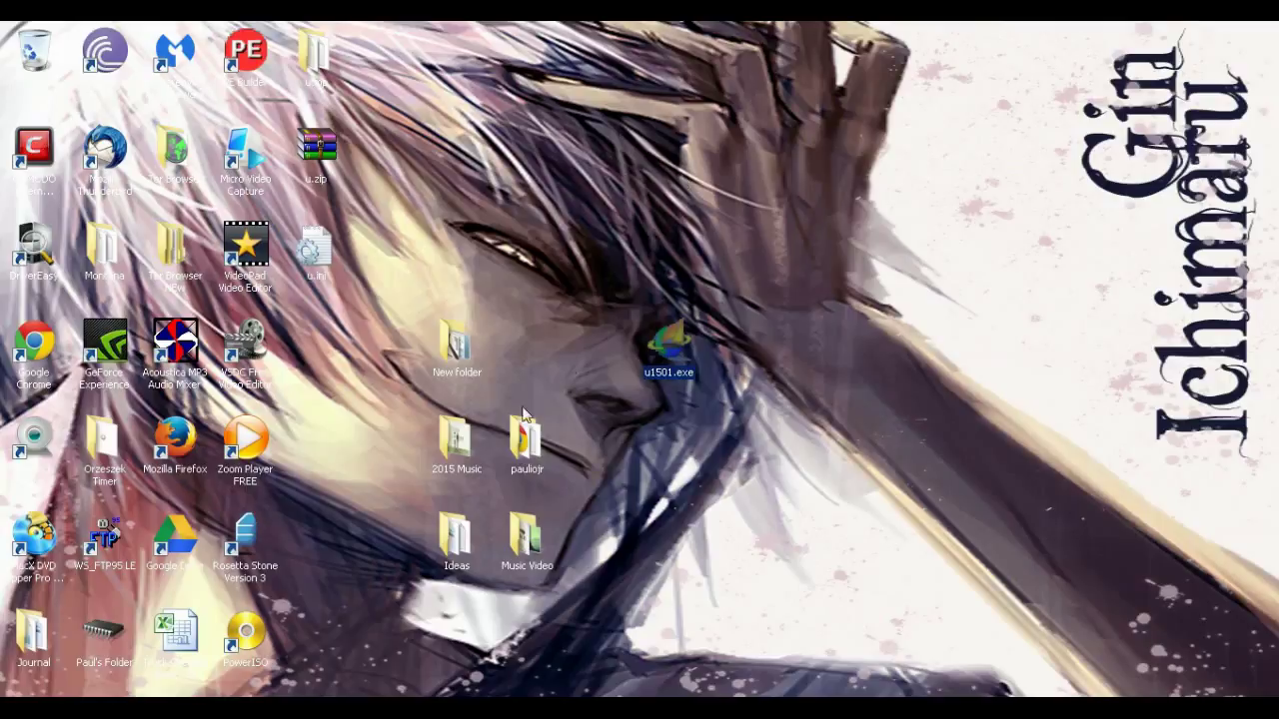
pyautogui.moveTo(325, 262); pyautogui.dragTo(624, 264)
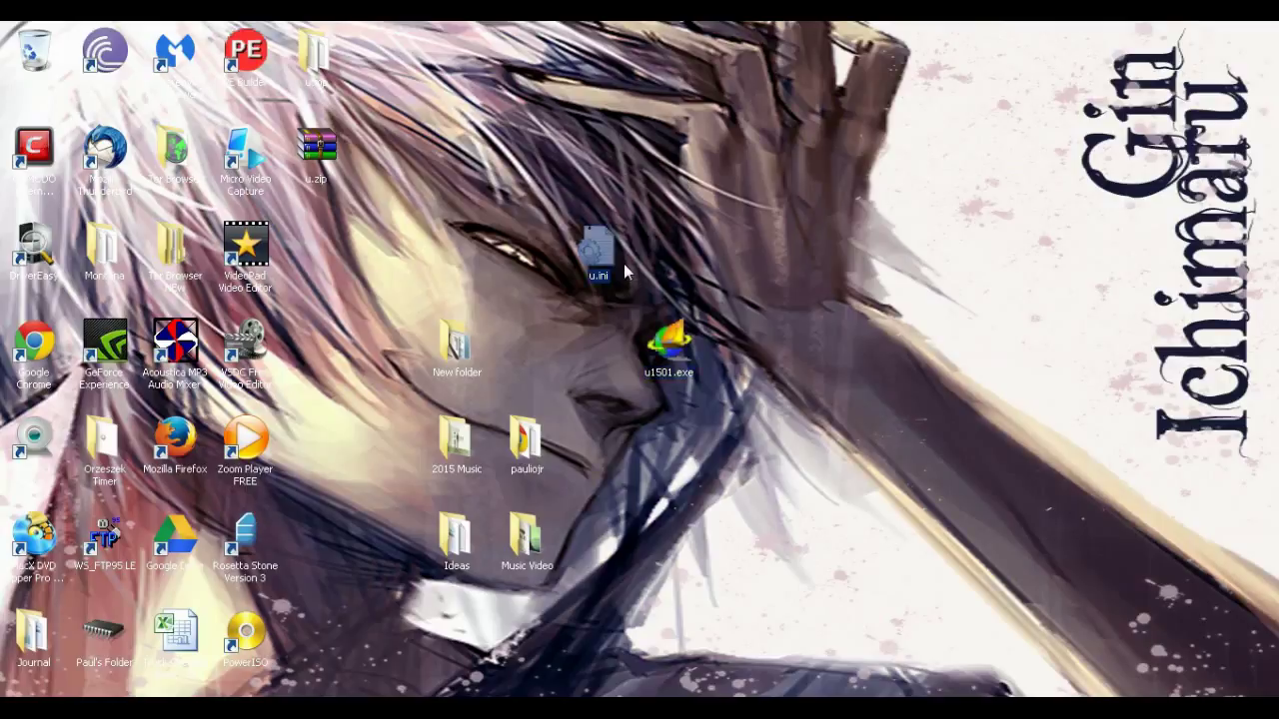
pyautogui.click(336, 66)
pyautogui.moveTo(655, 244); pyautogui.dragTo(660, 244)
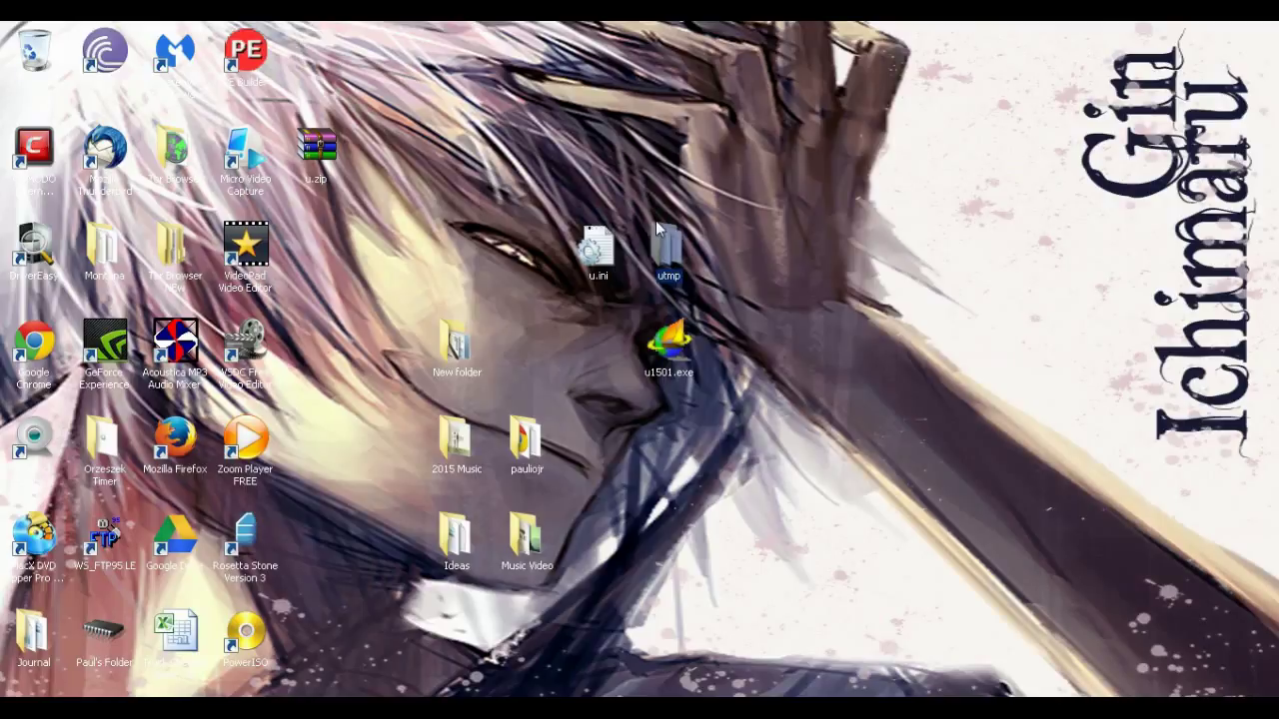
# - Inspect the utmp folder contents and the u.ini settings file, closing both afterwards
pyautogui.doubleClick(667, 243)
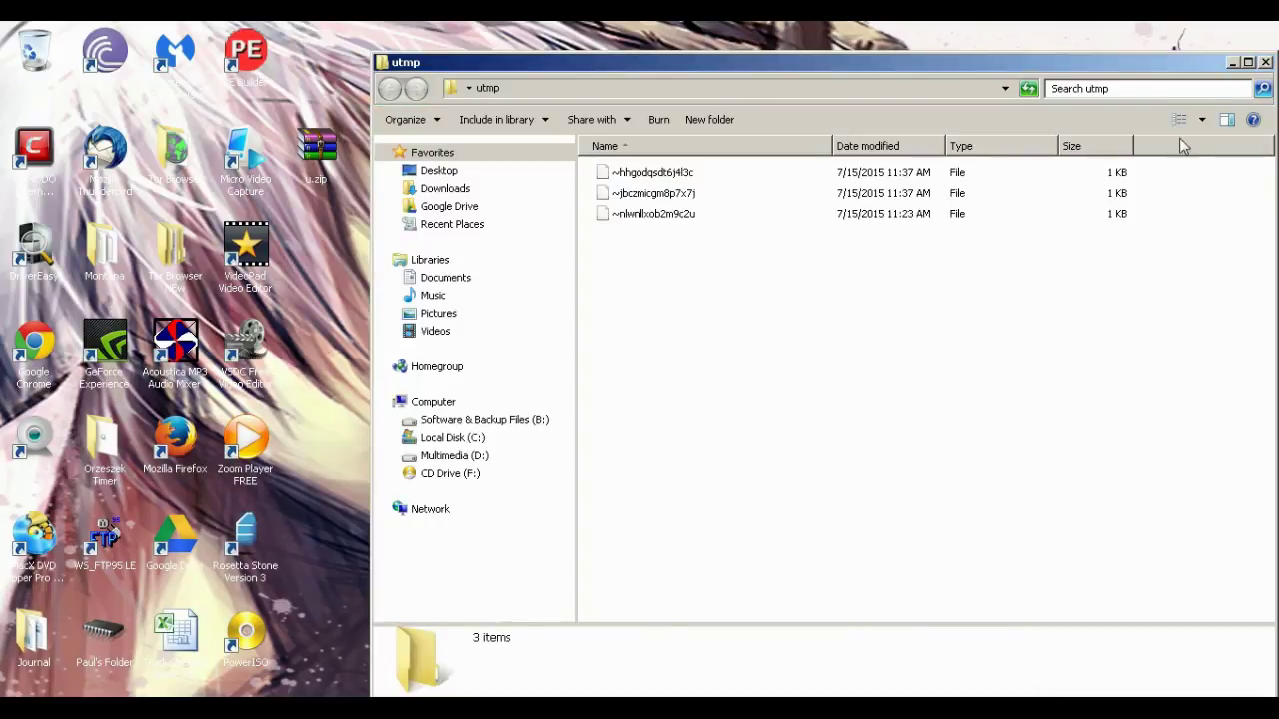
pyautogui.click(1265, 62)
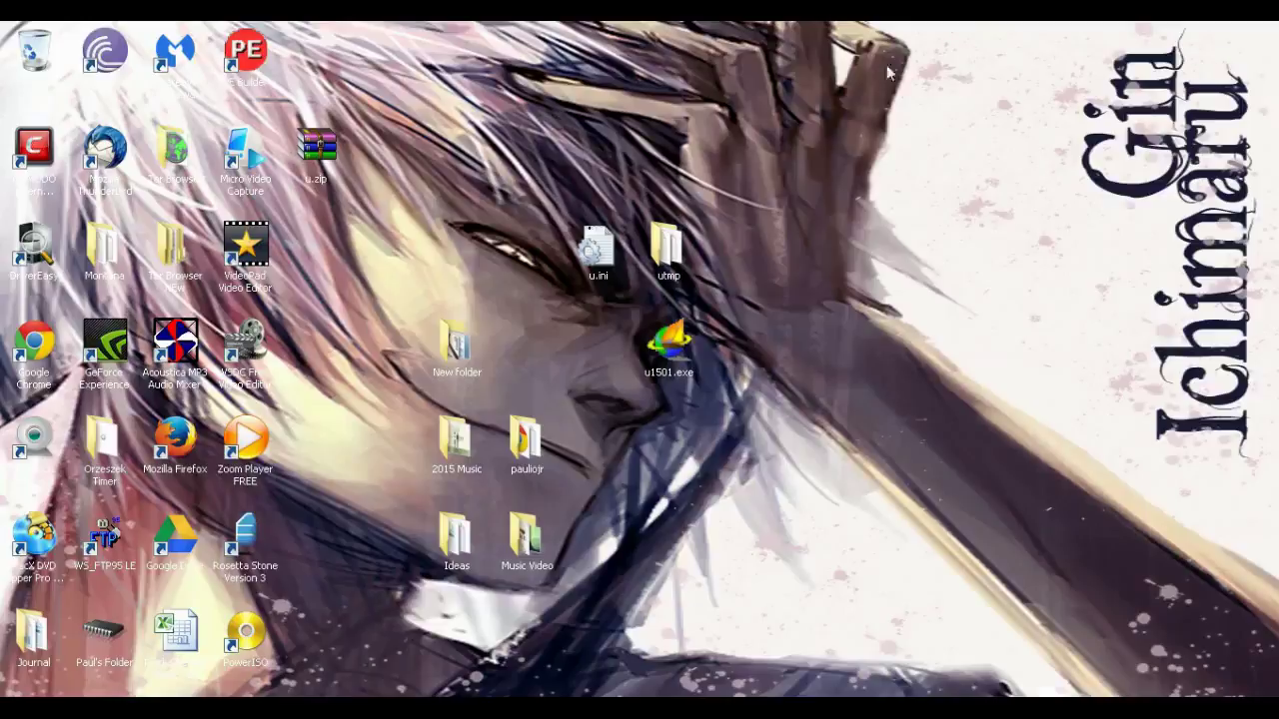
pyautogui.doubleClick(581, 237)
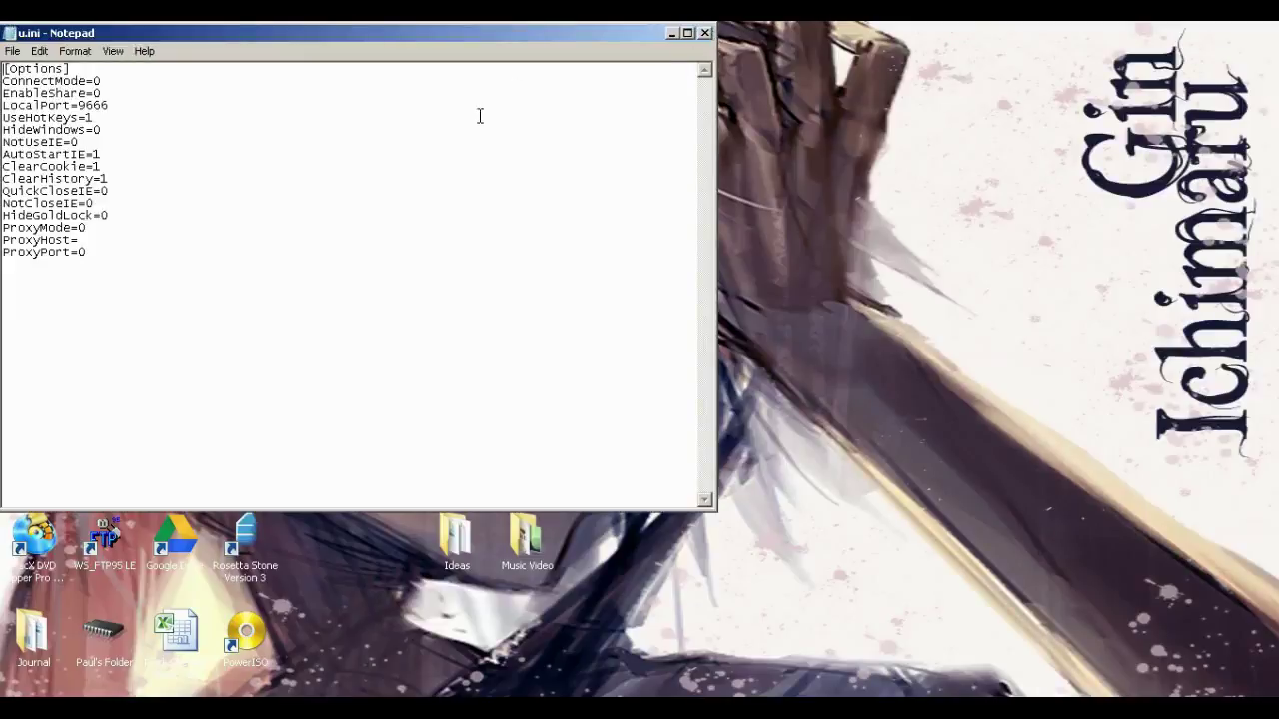
pyautogui.click(706, 34)
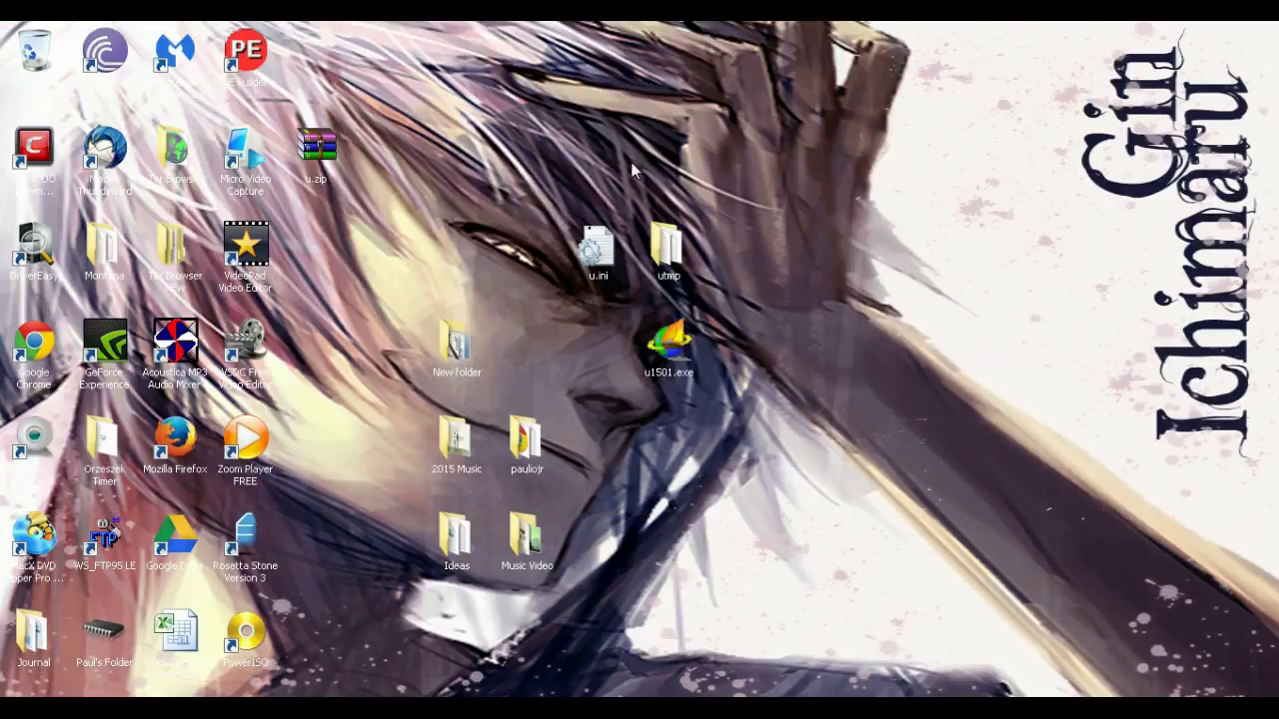
pyautogui.click(597, 250)
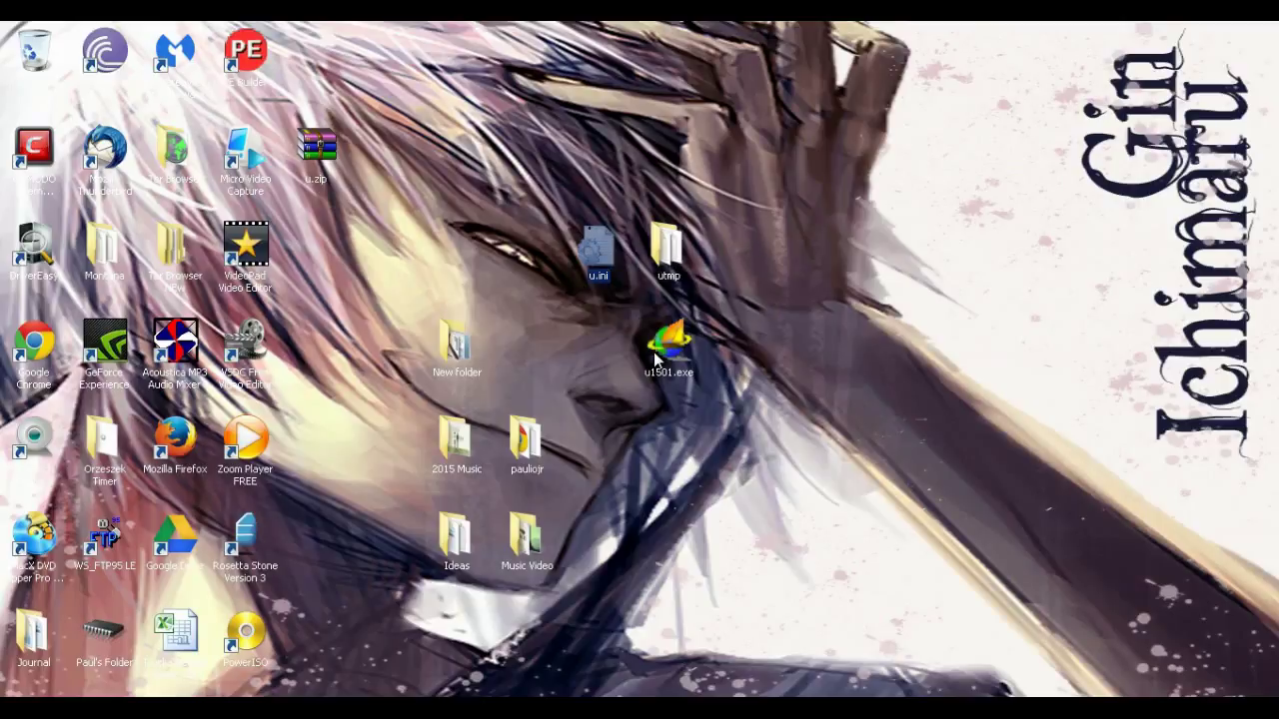
pyautogui.click(800, 269)
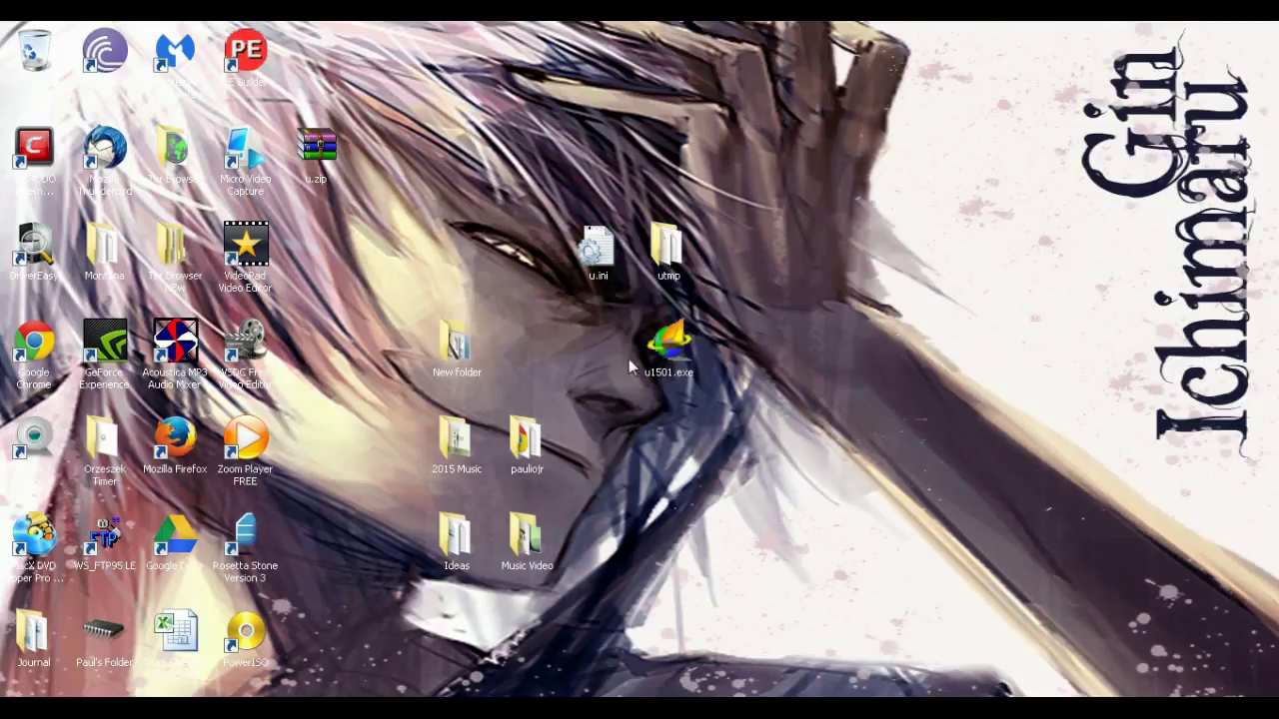
pyautogui.click(668, 358)
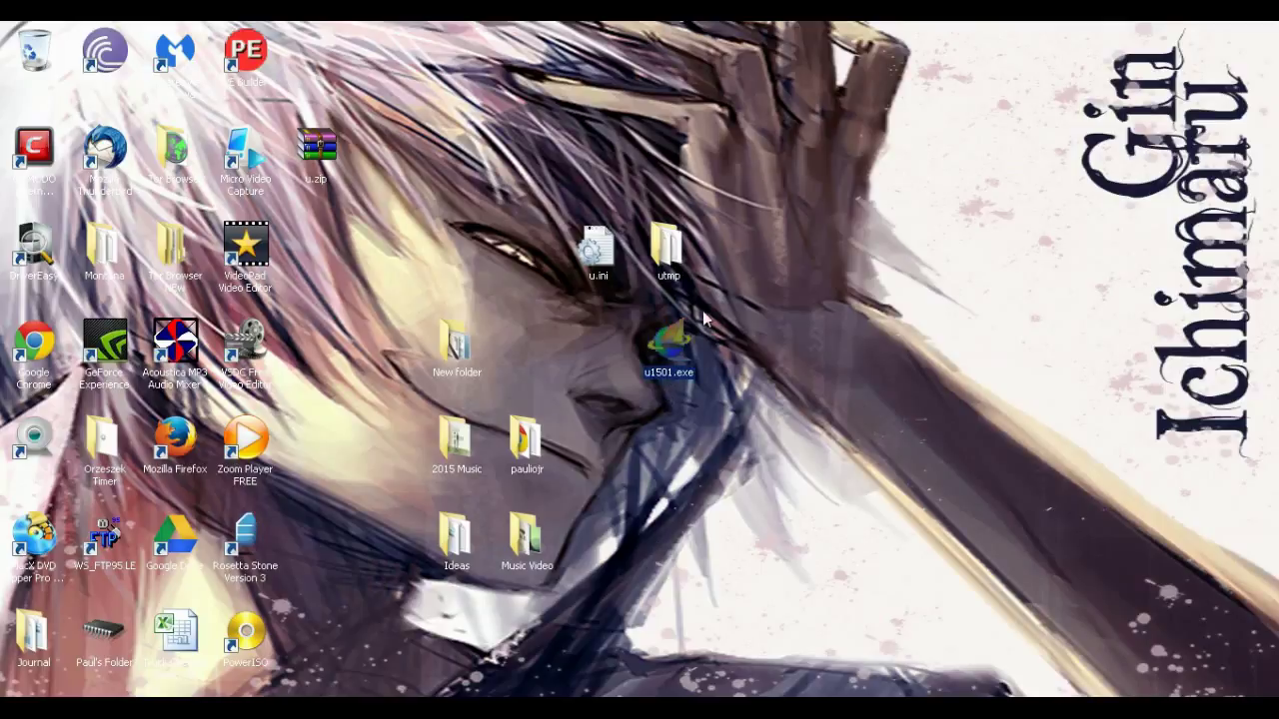
# - Relaunch u1501.exe and let it connect and open its home page in Internet Explorer
pyautogui.doubleClick(680, 350)
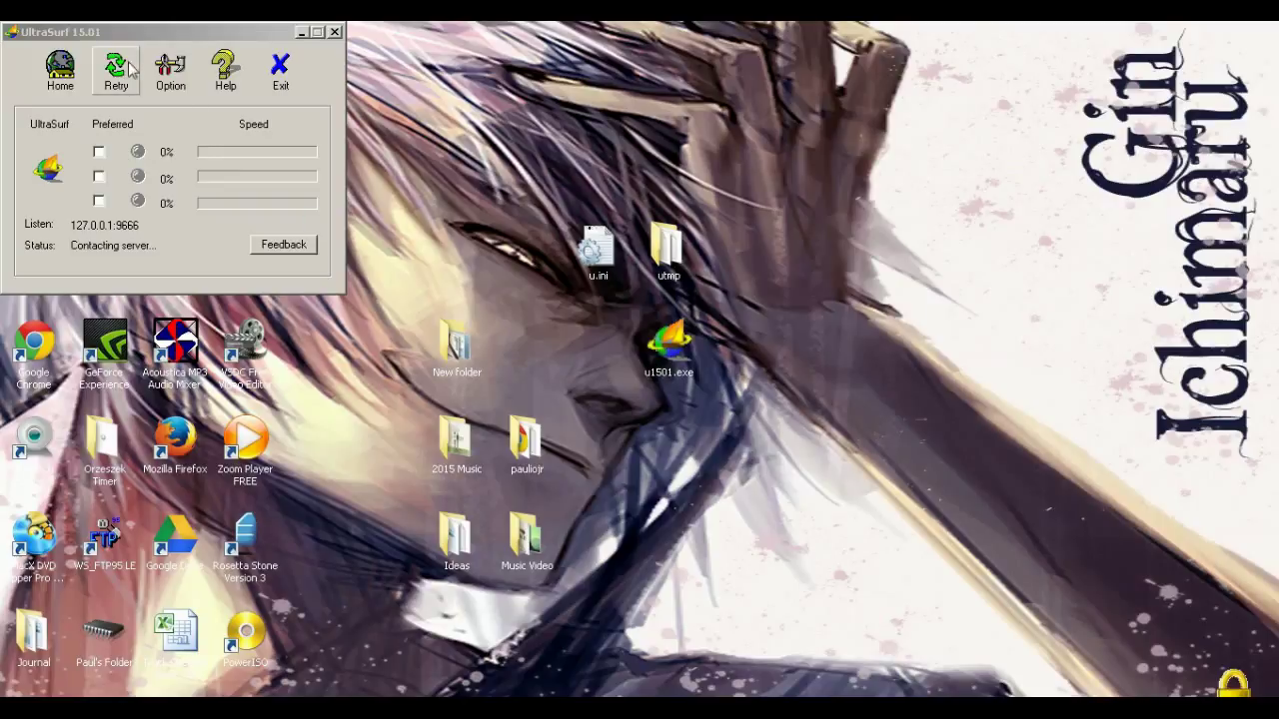
pyautogui.moveTo(145, 36); pyautogui.dragTo(369, 135)
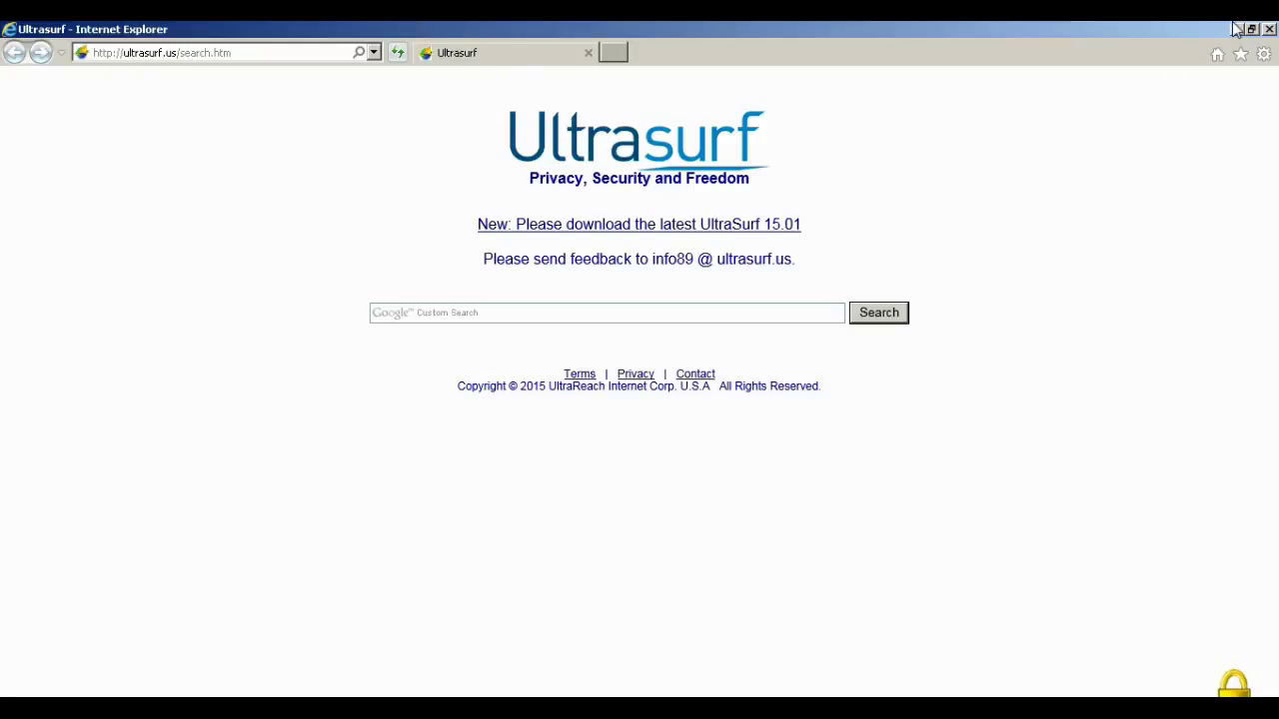
pyautogui.click(310, 50)
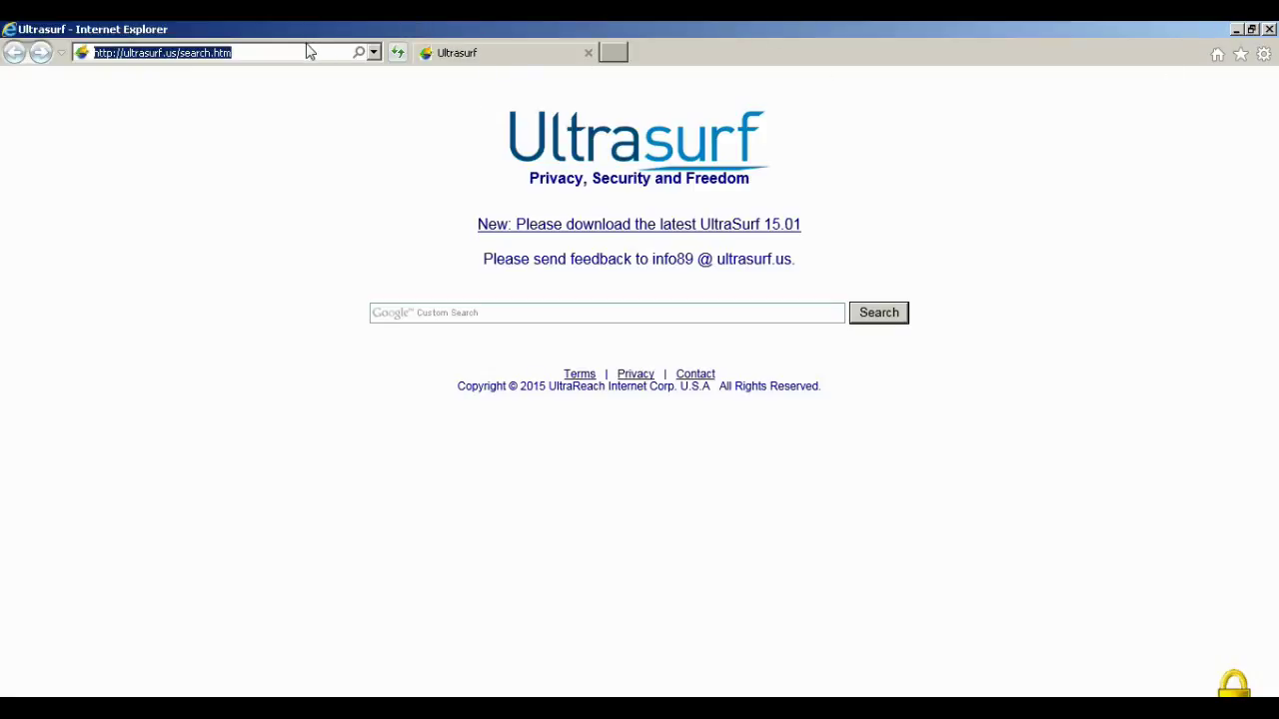
pyautogui.doubleClick(1227, 28)
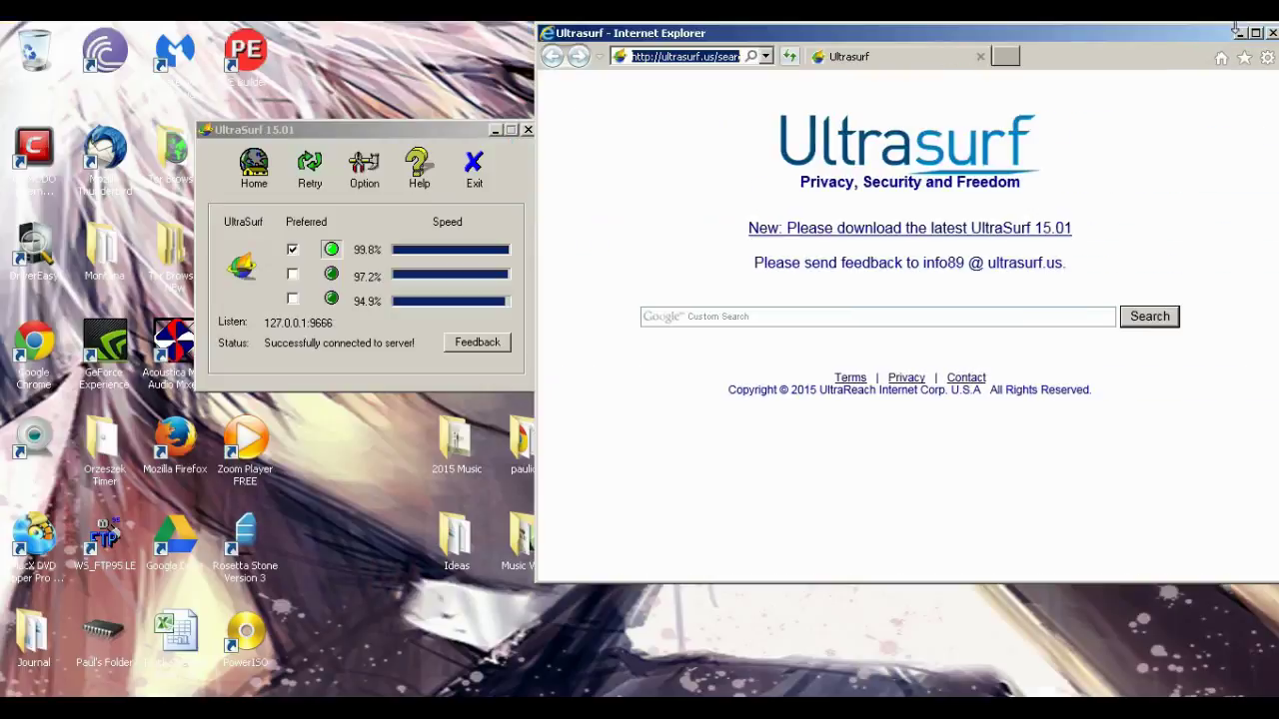
pyautogui.doubleClick(1184, 36)
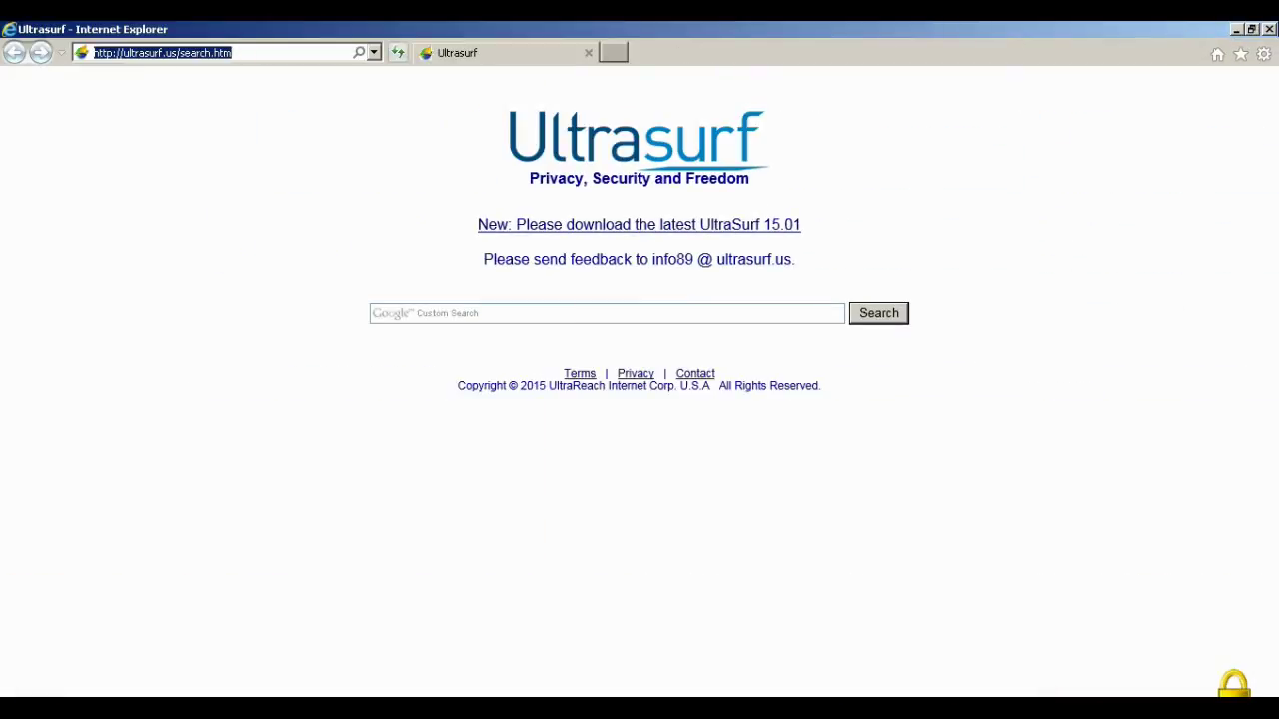
# - Exit UltraSurf, choosing to close Internet Explorer at the exit warning
pyautogui.click(1269, 29)
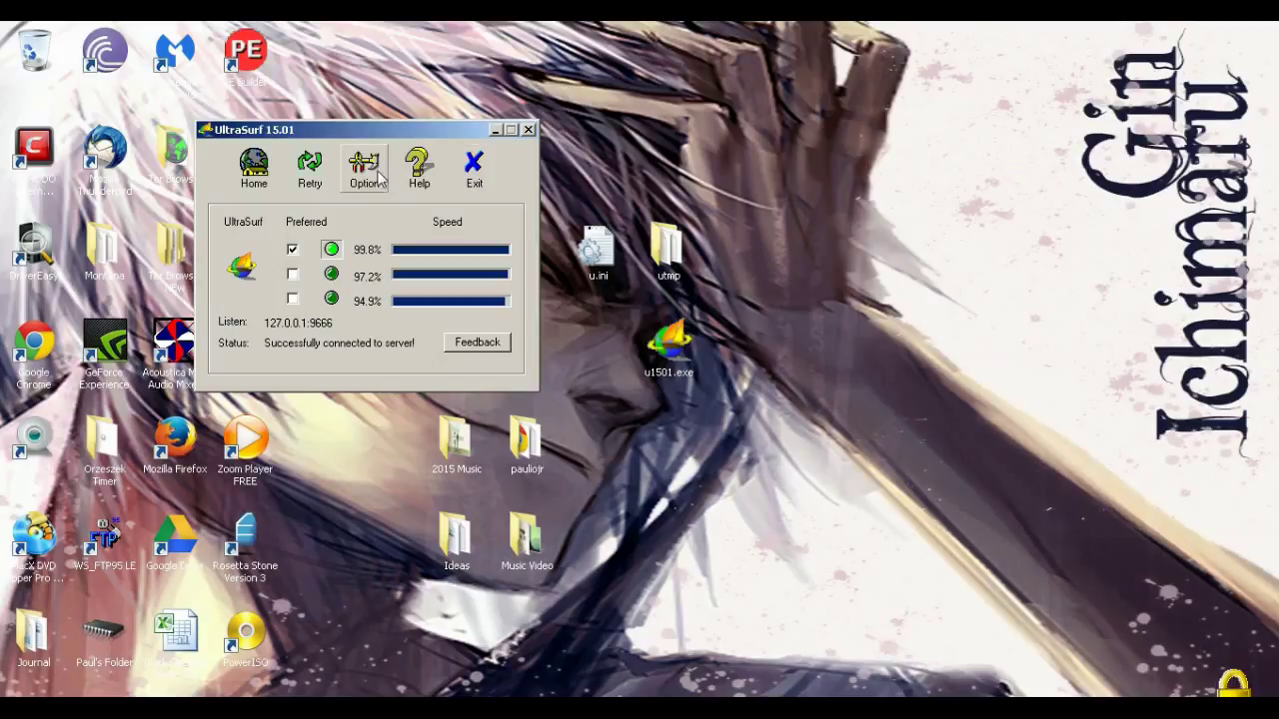
pyautogui.click(487, 178)
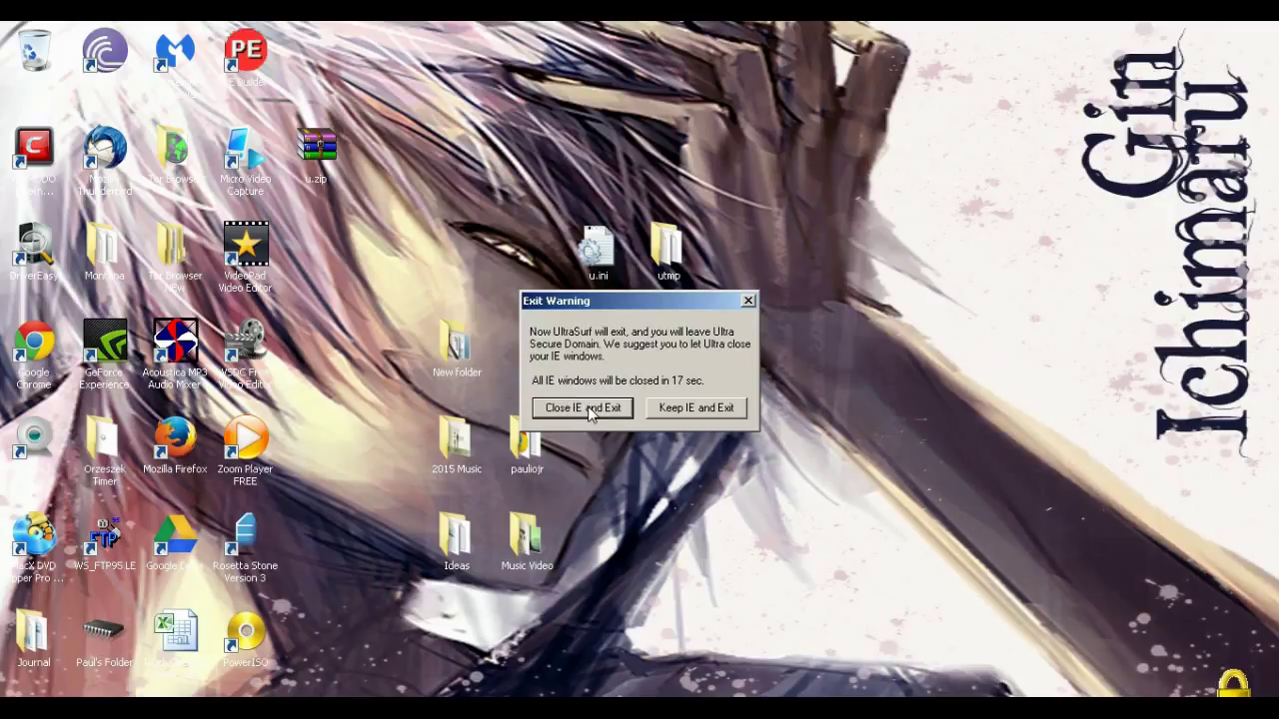
pyautogui.click(588, 407)
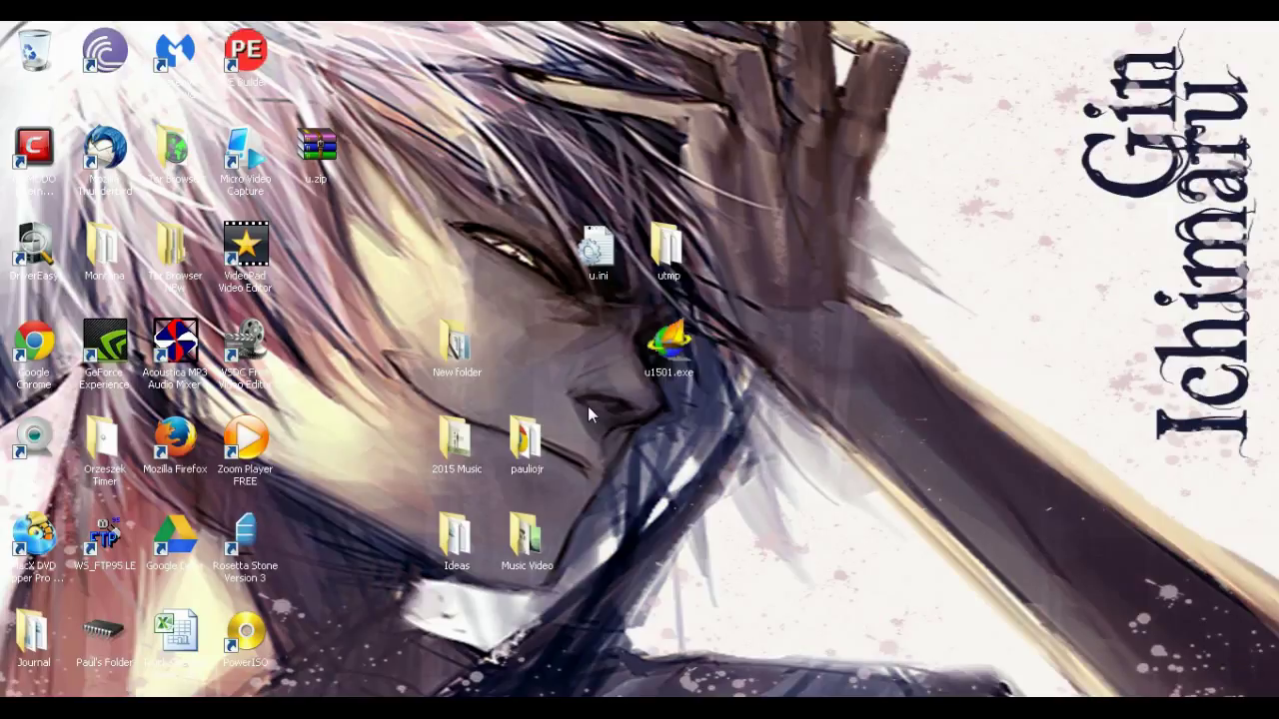